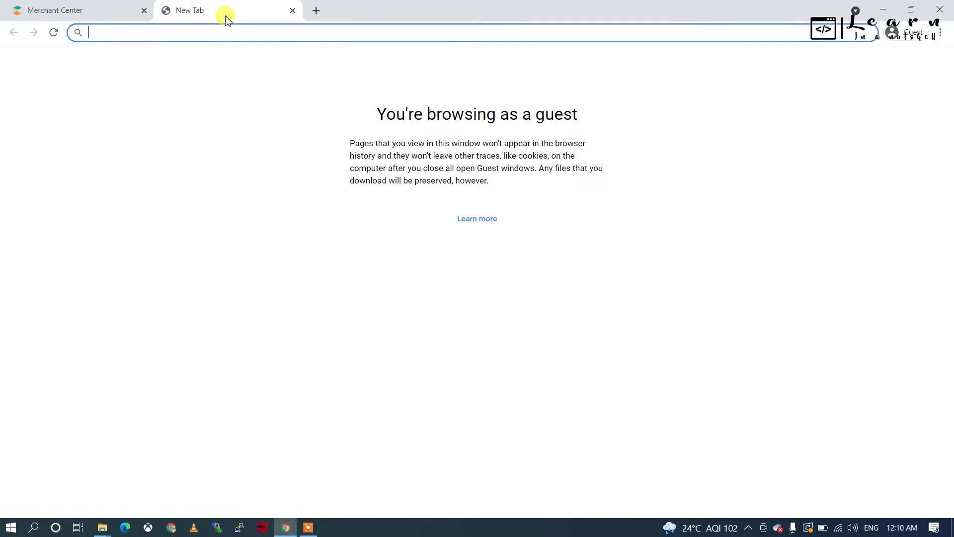
Step: Read the MACH Architecture definition in the search results, then close that search tab
{"action": "left_click", "coordinate": [75, 10]}
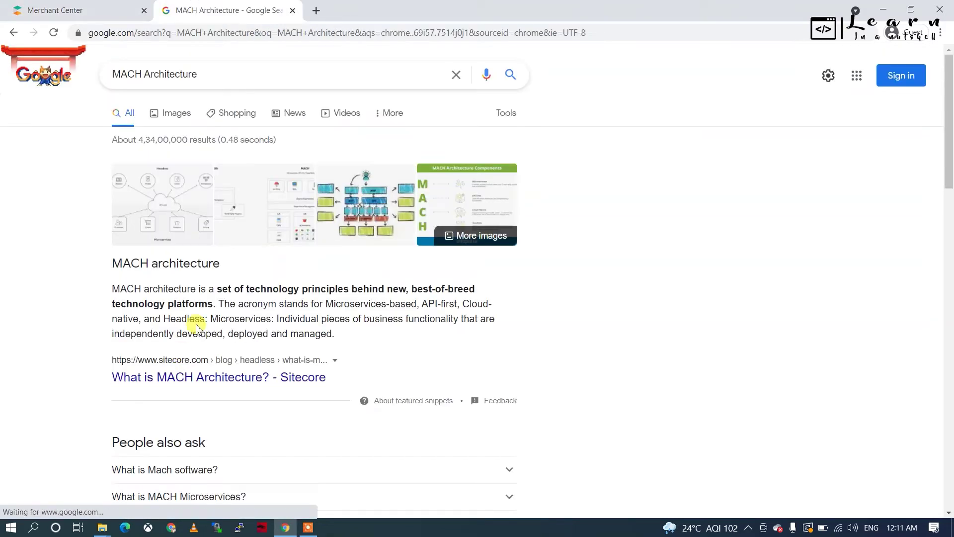
{"action": "left_click_drag", "start_coordinate": [209, 318], "coordinate": [469, 302]}
{"action": "left_click", "coordinate": [469, 302]}
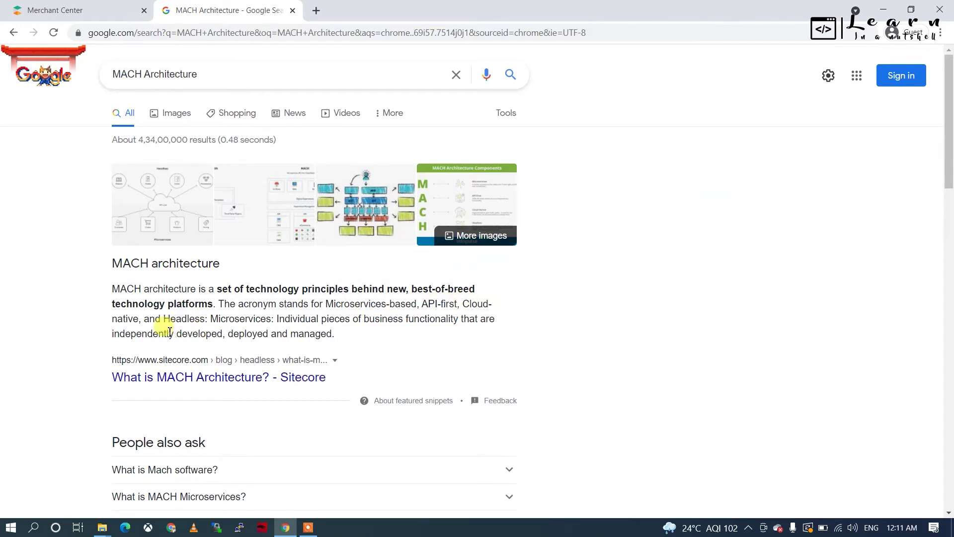
{"action": "left_click", "coordinate": [293, 15]}
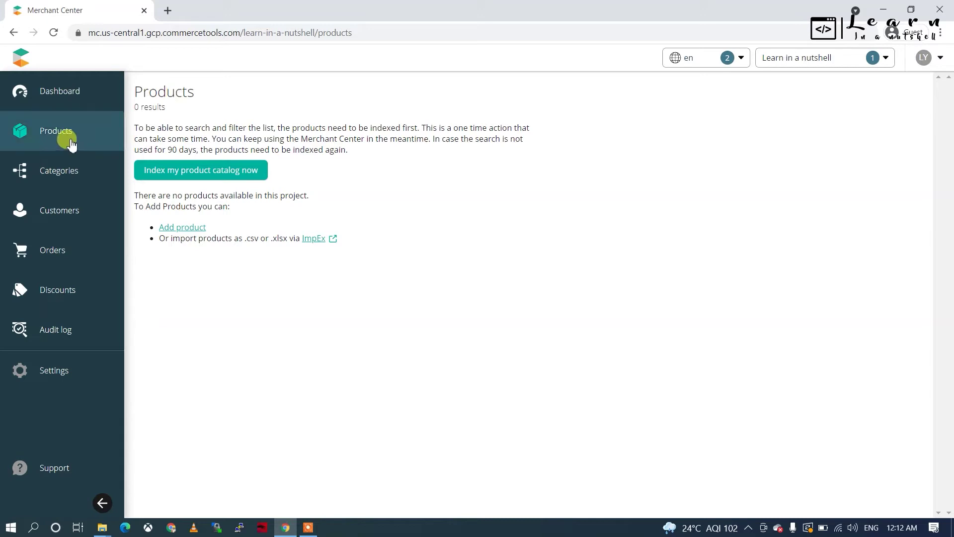
Step: Search 'commercetools' in a new tab and open the site's 60 Day Trial sign-up form
{"action": "left_click", "coordinate": [169, 10]}
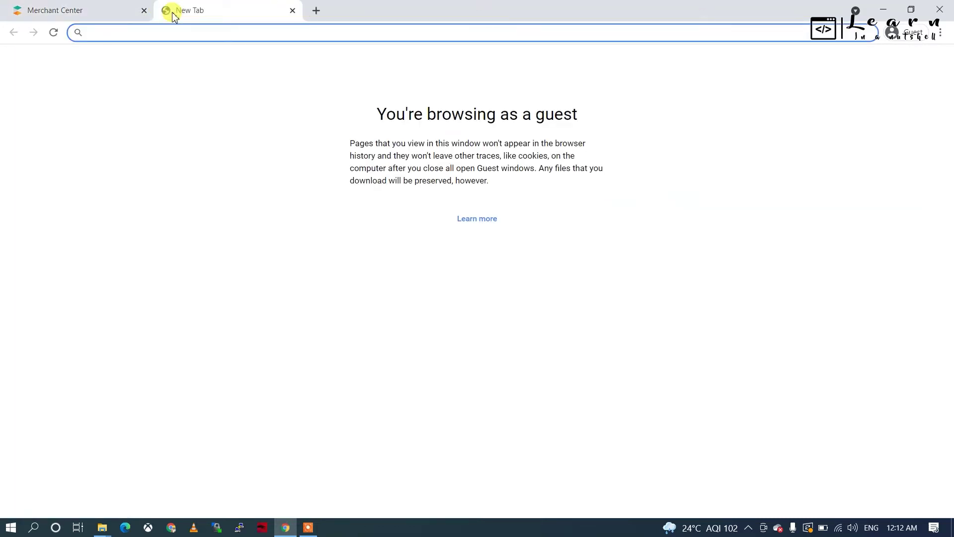
{"action": "type", "text": "commer"}
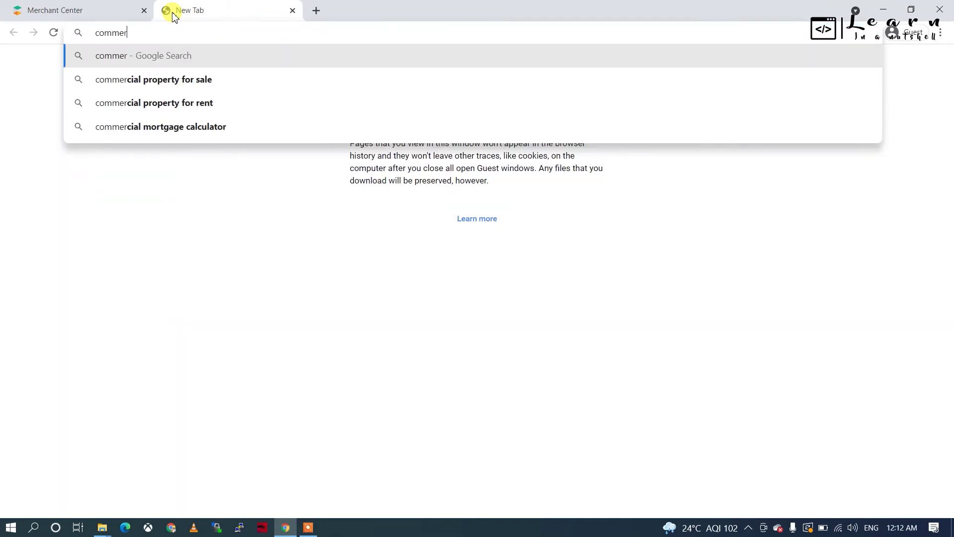
{"action": "type", "text": "cetools"}
{"action": "key", "text": "Return"}
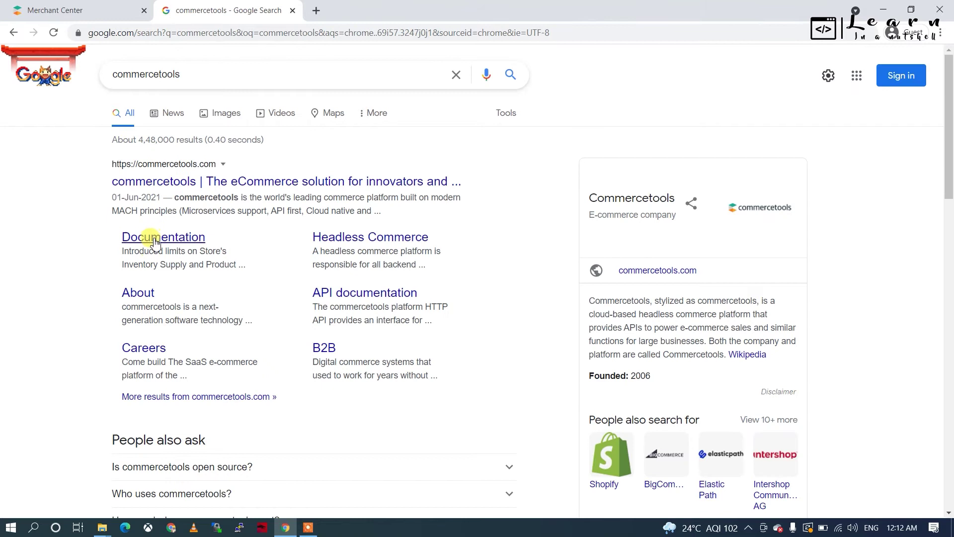
{"action": "left_click", "coordinate": [190, 182]}
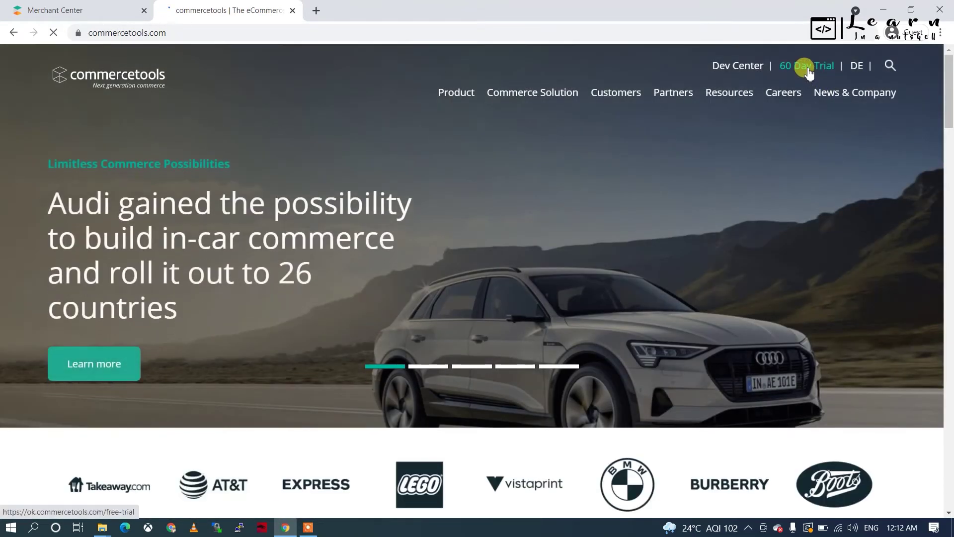
{"action": "left_click", "coordinate": [808, 70]}
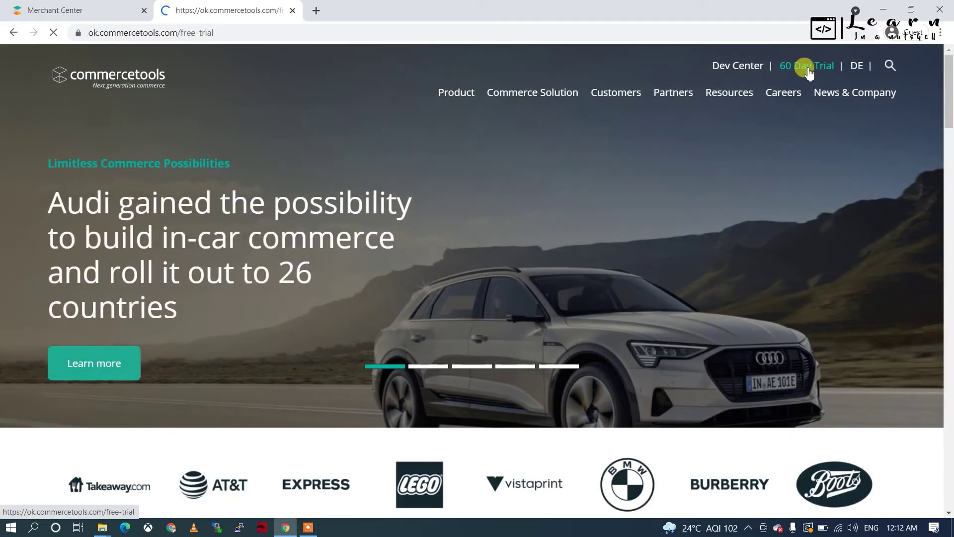
{"action": "scroll", "coordinate": [323, 373], "scroll_direction": "down", "scroll_amount": 5}
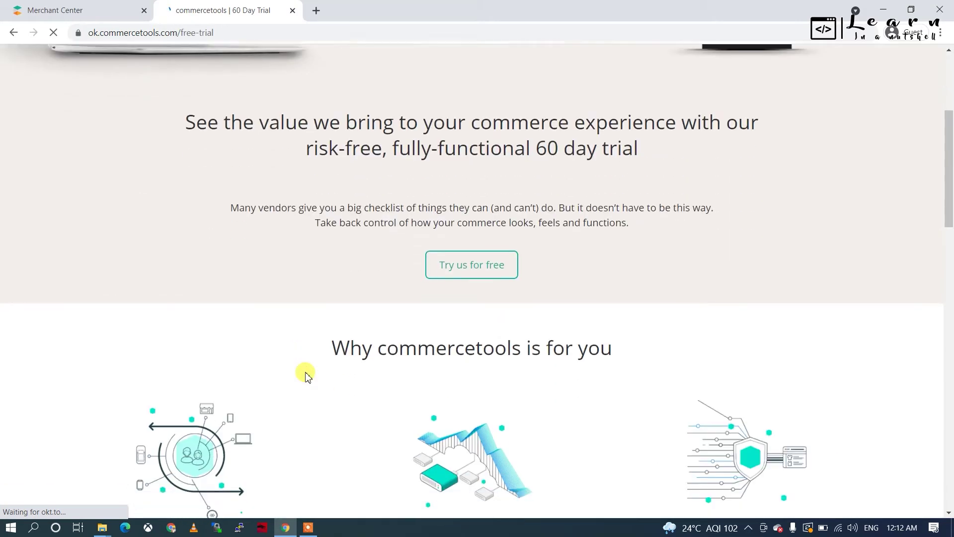
{"action": "scroll", "coordinate": [305, 375], "scroll_direction": "down", "scroll_amount": 10}
{"action": "scroll", "coordinate": [341, 192], "scroll_direction": "up", "scroll_amount": 2}
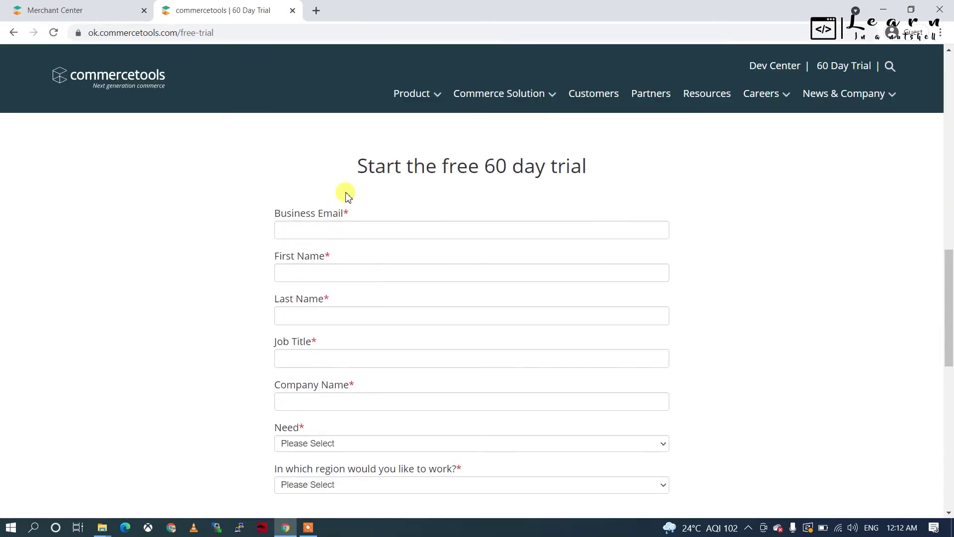
Step: Try a Gmail address in Business Email, then clear it after it is rejected
{"action": "left_click", "coordinate": [344, 231]}
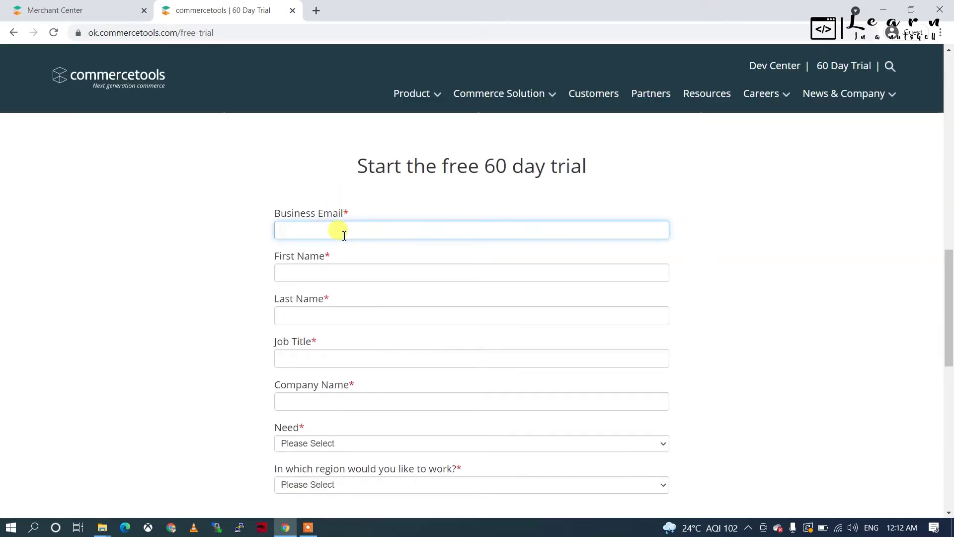
{"action": "type", "text": "g"}
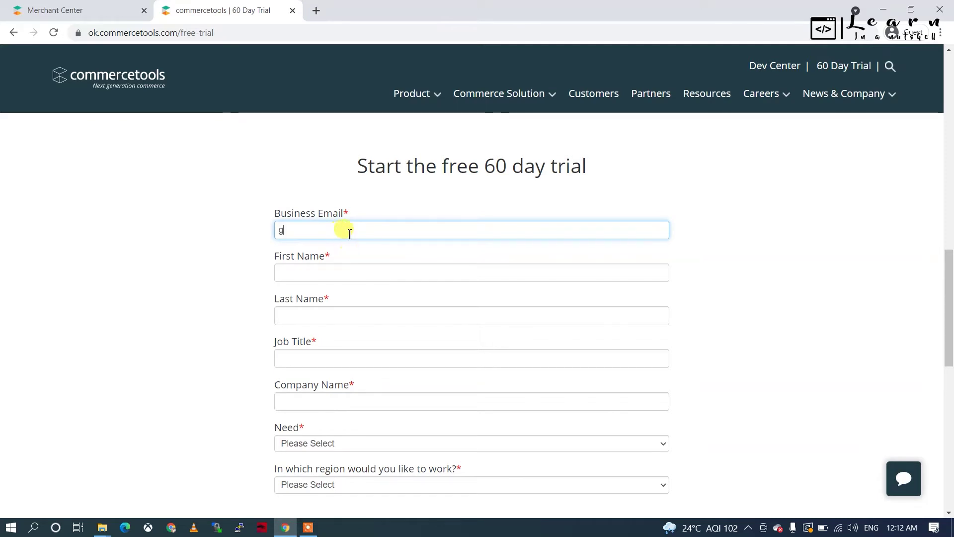
{"action": "type", "text": "mail.com"}
{"action": "left_click", "coordinate": [279, 230]}
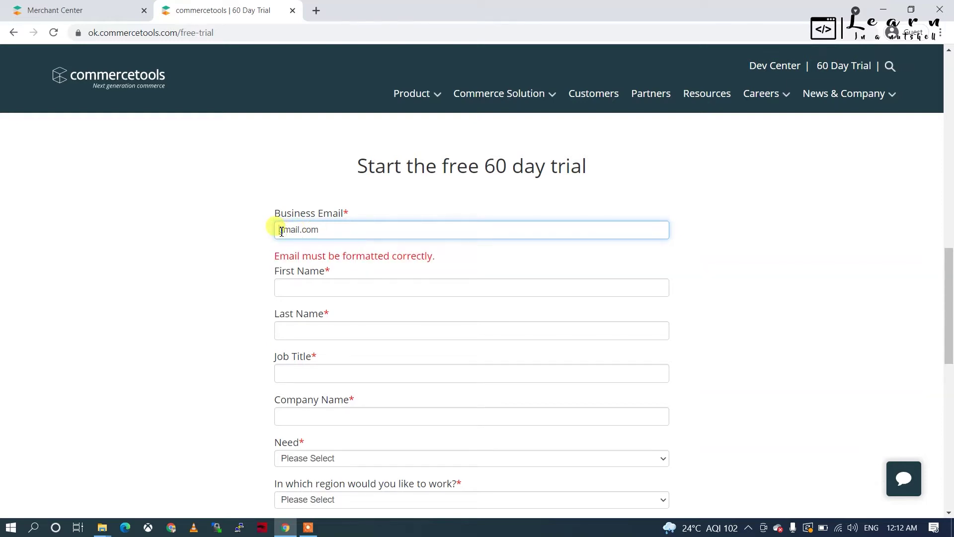
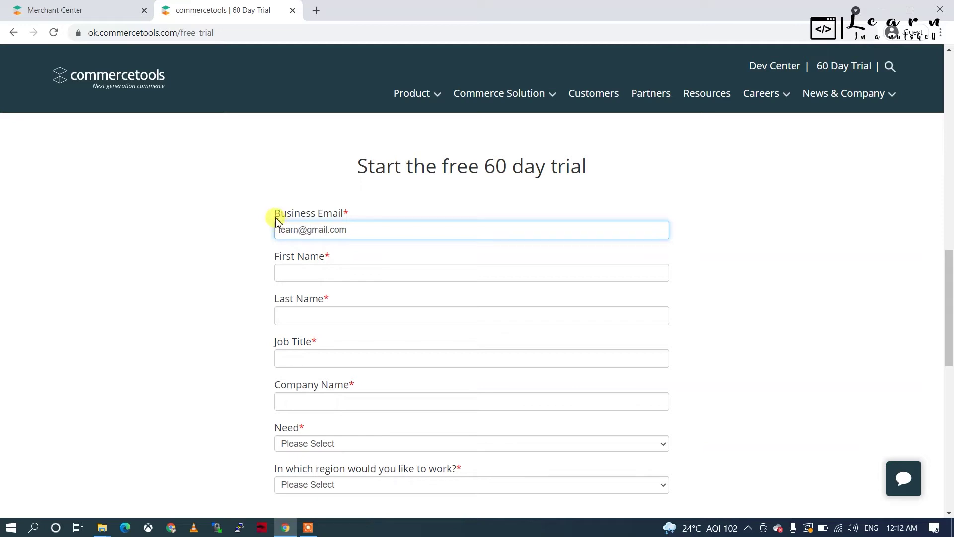
{"action": "left_click", "coordinate": [433, 258]}
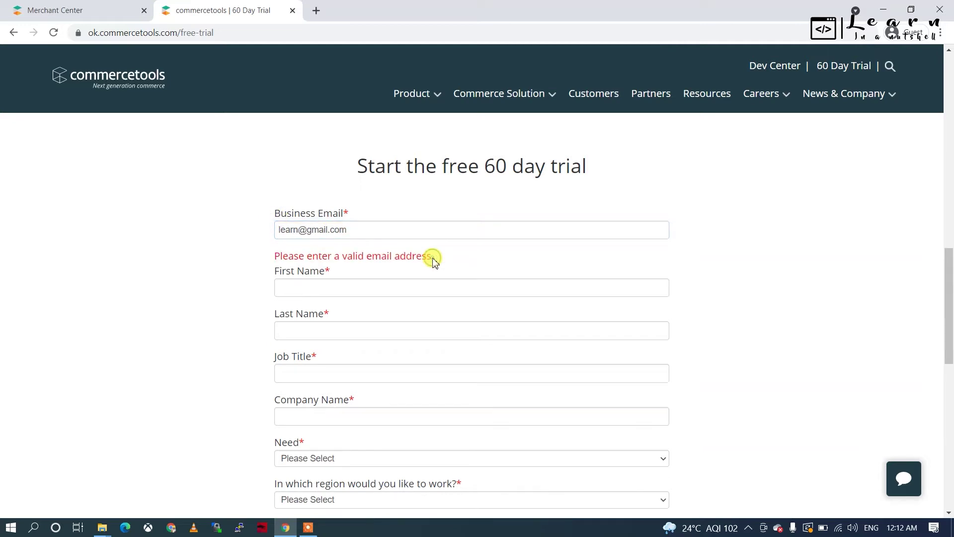
{"action": "left_click", "coordinate": [298, 229]}
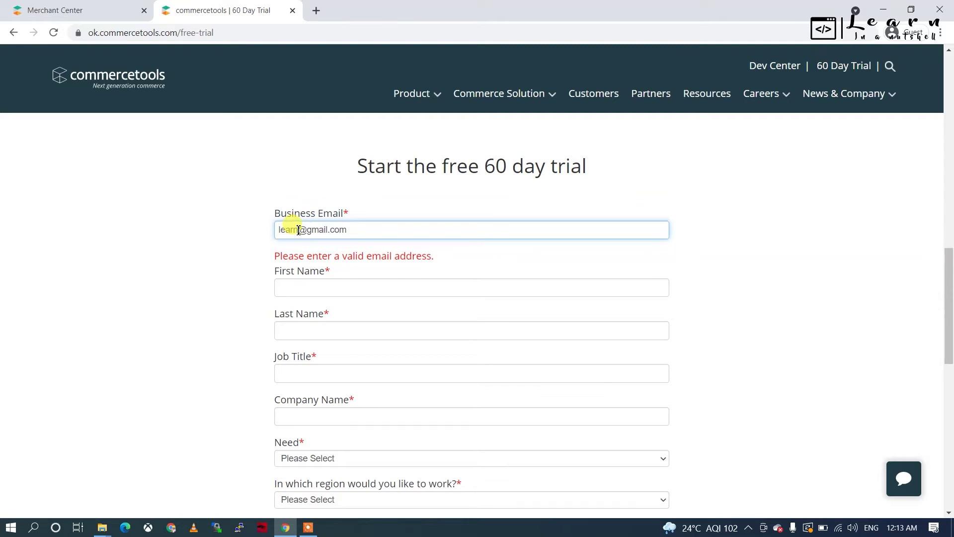
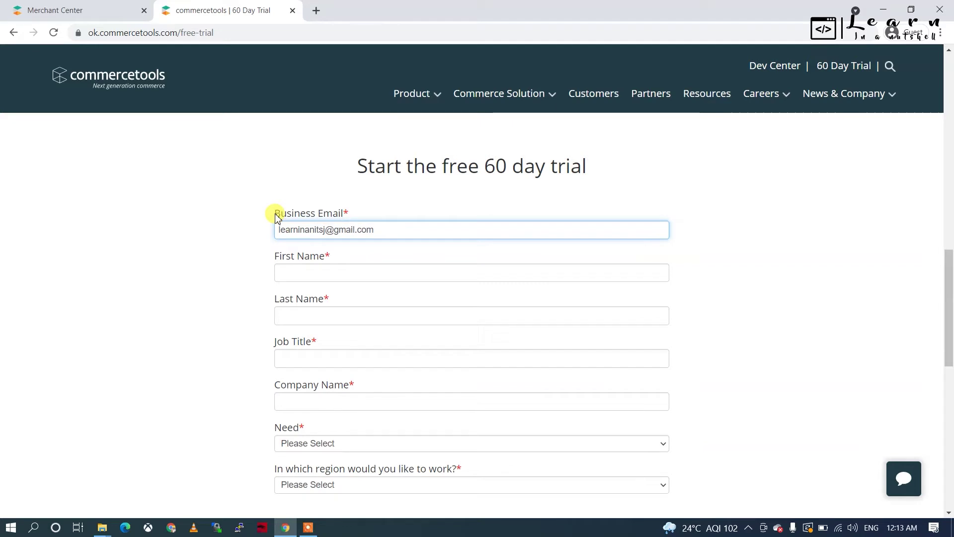
{"action": "left_click", "coordinate": [219, 254]}
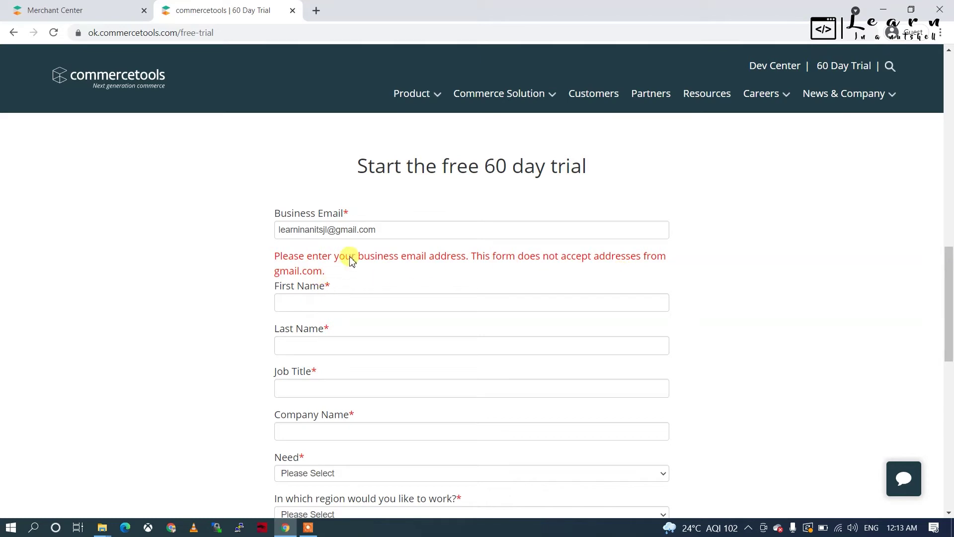
{"action": "left_click", "coordinate": [351, 230]}
{"action": "left_click_drag", "start_coordinate": [393, 233], "coordinate": [275, 230]}
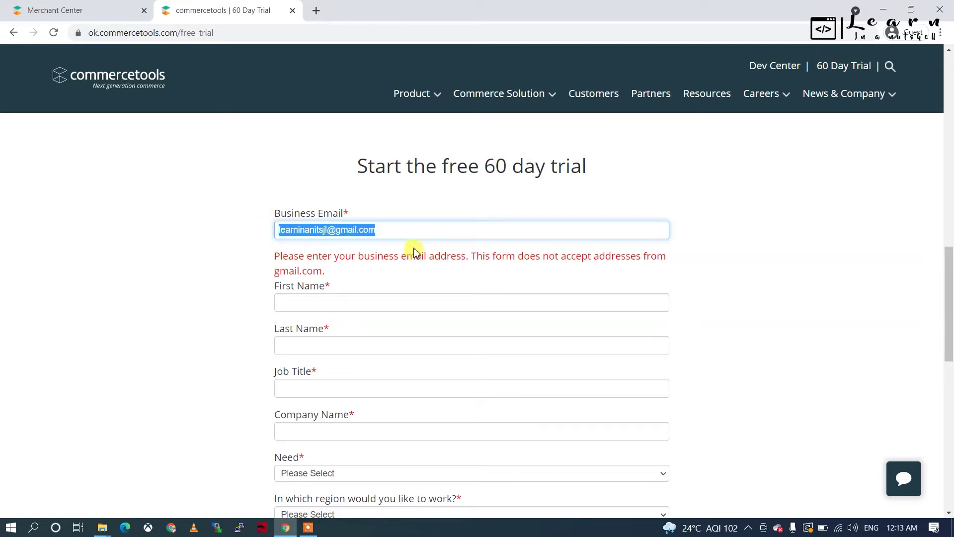
{"action": "key", "text": "BackSpace"}
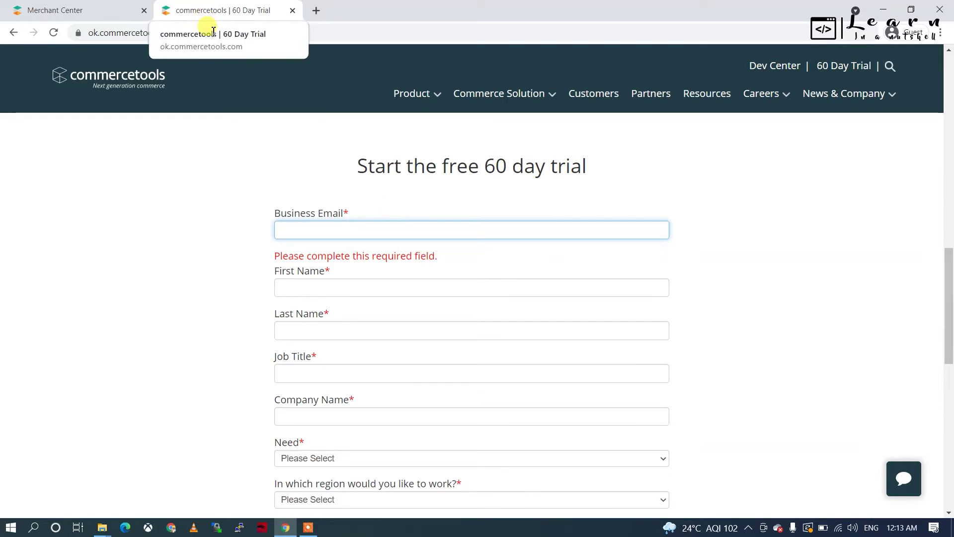
Step: Expand the Merchant Center Products and Categories sidebar sections, then open a third blank tab
{"action": "left_click", "coordinate": [85, 23]}
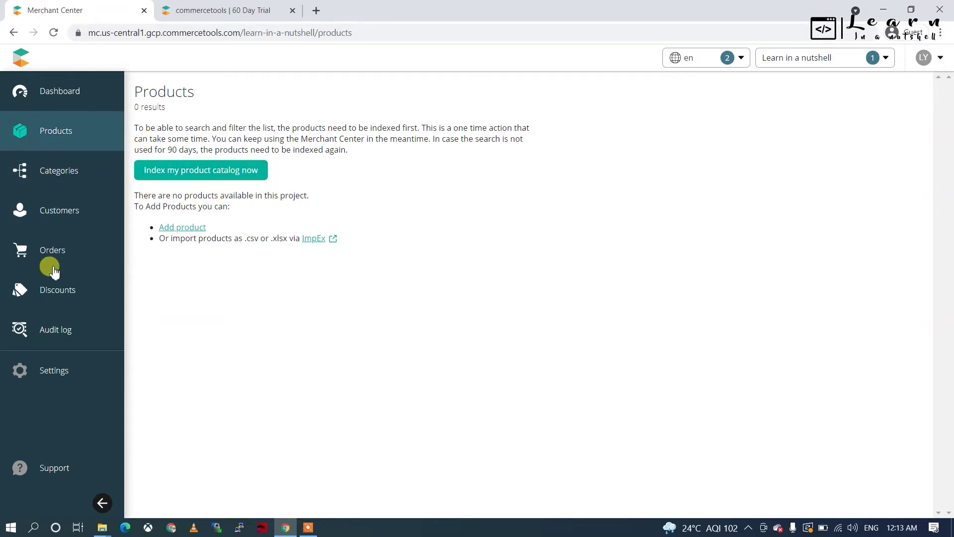
{"action": "left_click", "coordinate": [49, 134]}
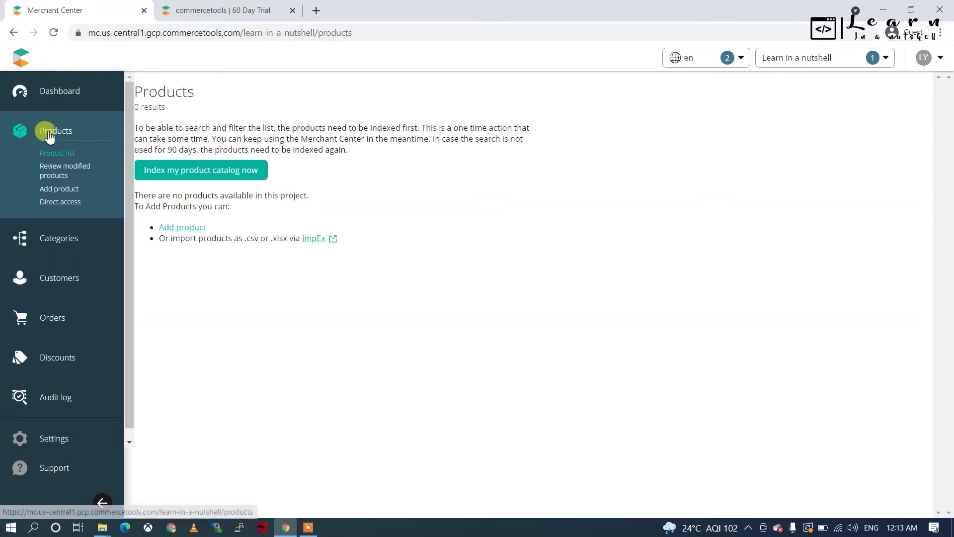
{"action": "left_click", "coordinate": [58, 251]}
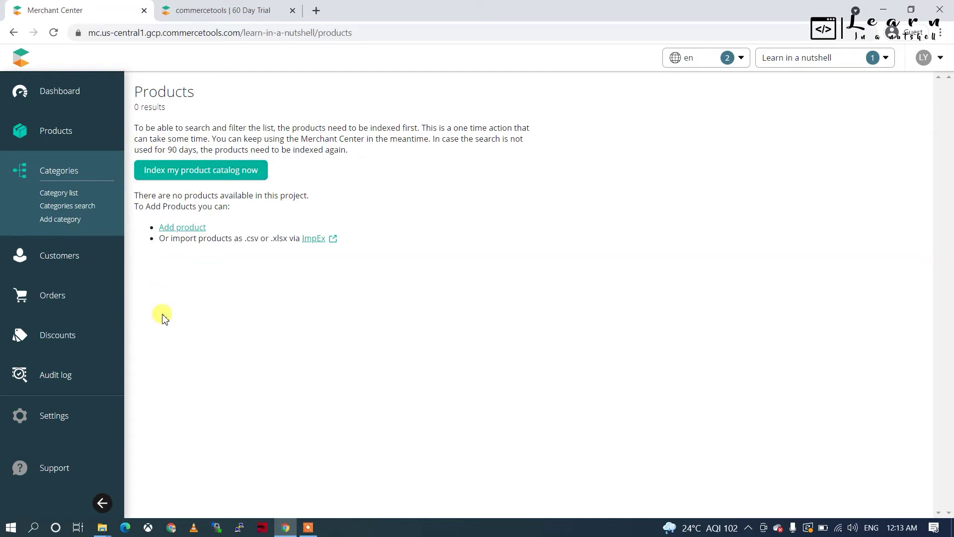
{"action": "left_click", "coordinate": [313, 12]}
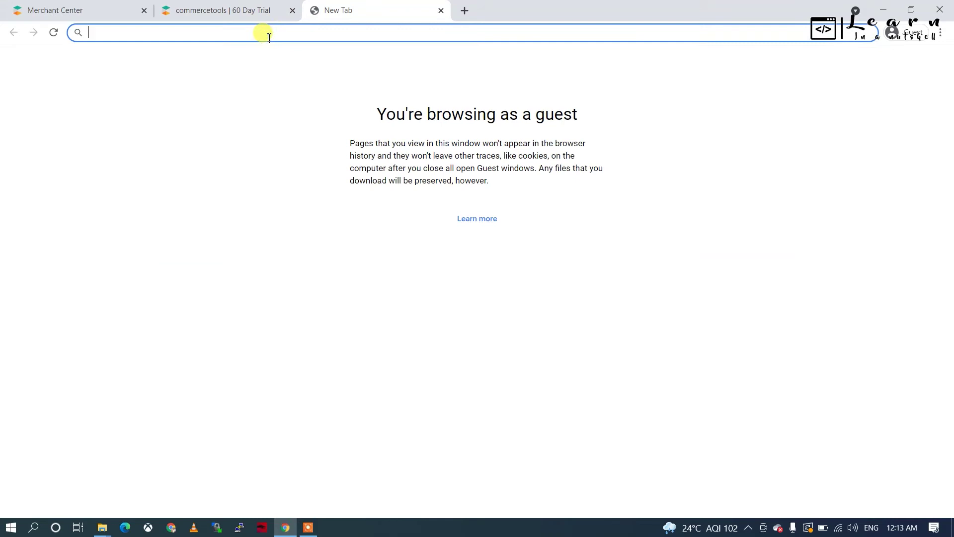
Step: Search Google for 'commercetools sunrise' in the new blank tab
{"action": "left_click", "coordinate": [75, 10]}
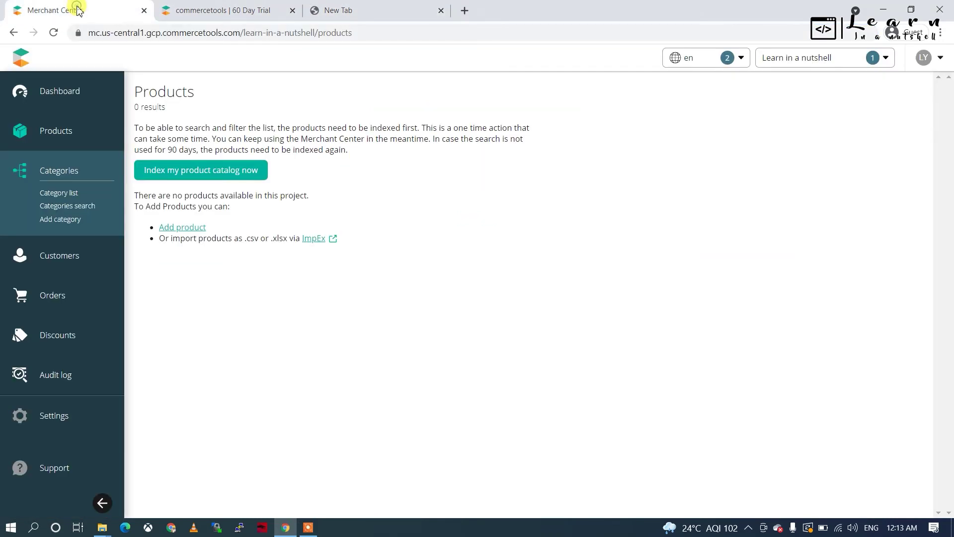
{"action": "left_click", "coordinate": [382, 19]}
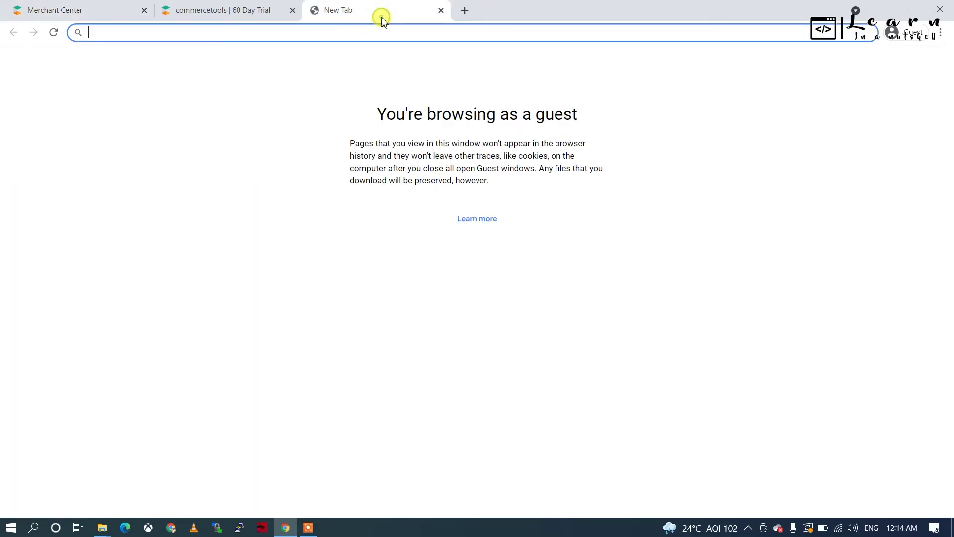
{"action": "type", "text": "com"}
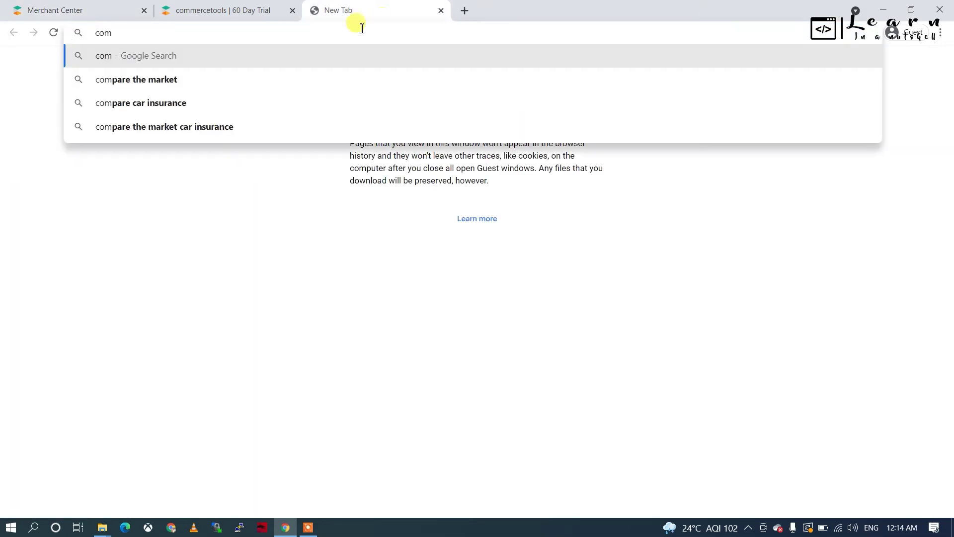
{"action": "type", "text": "mercetools sunrise"}
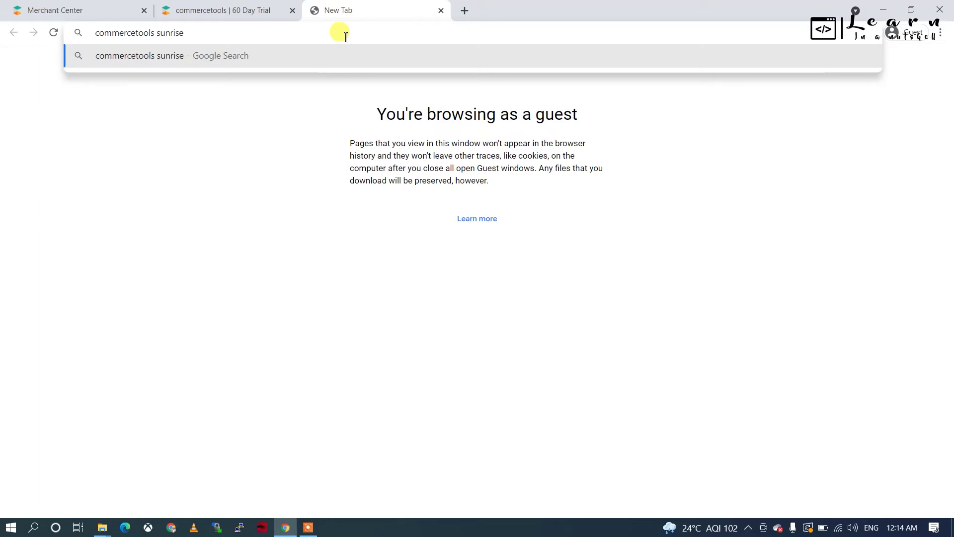
{"action": "key", "text": "Return"}
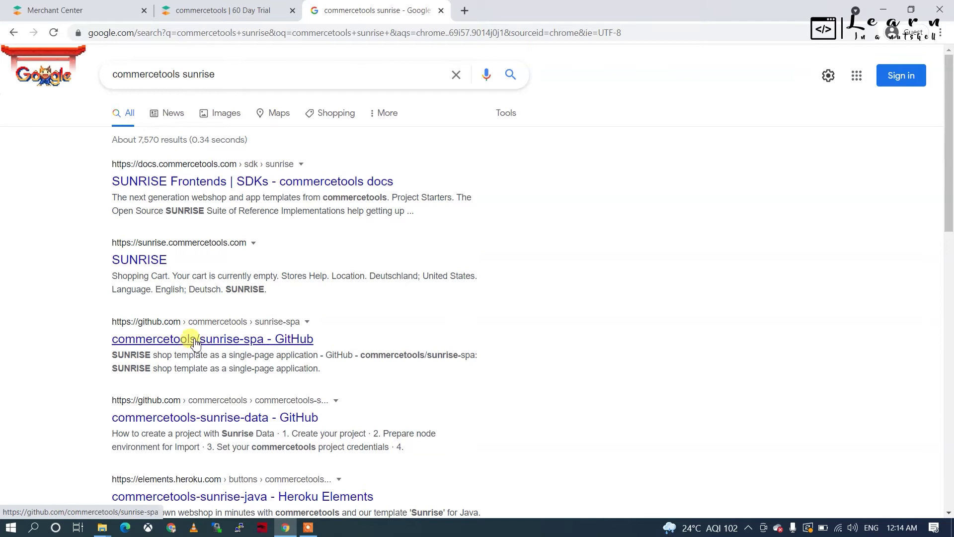
Step: Download the commercetools-sunrise-data GitHub repository as a ZIP and open the archive
{"action": "left_click", "coordinate": [201, 422]}
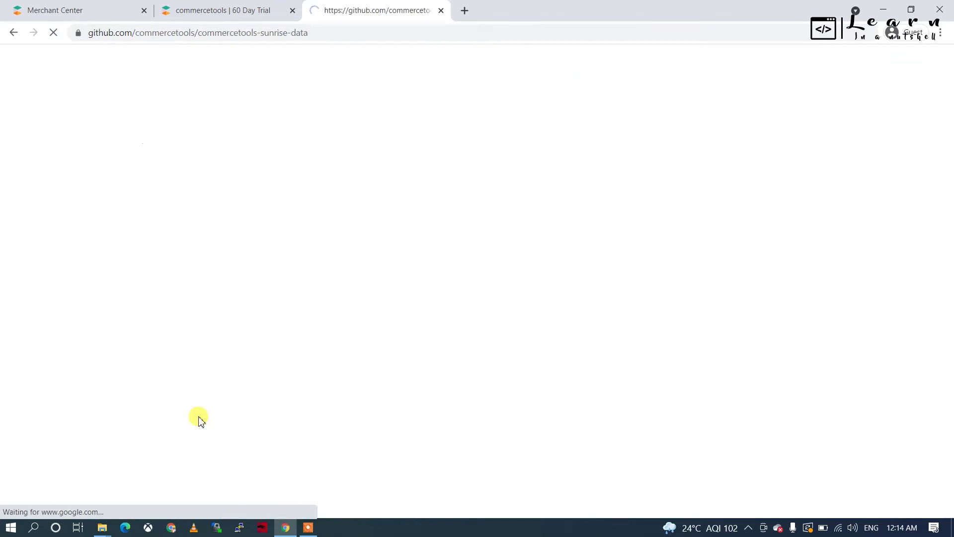
{"action": "scroll", "coordinate": [246, 292], "scroll_direction": "down", "scroll_amount": 7}
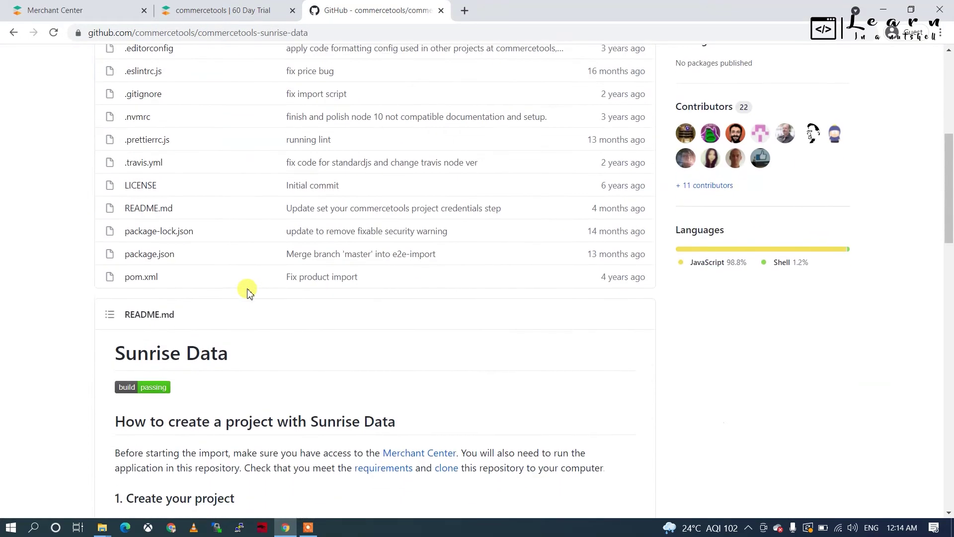
{"action": "scroll", "coordinate": [247, 292], "scroll_direction": "down", "scroll_amount": 15}
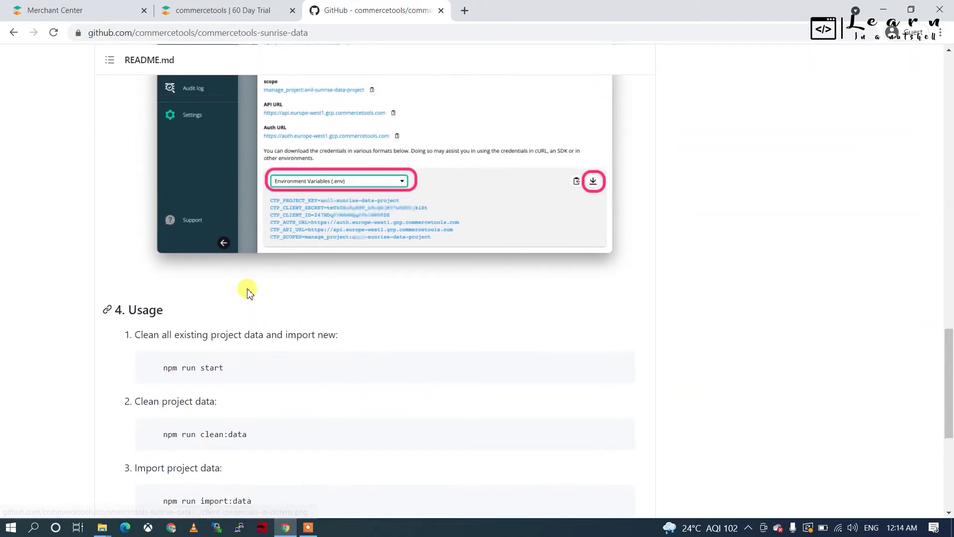
{"action": "scroll", "coordinate": [247, 292], "scroll_direction": "up", "scroll_amount": 5}
{"action": "scroll", "coordinate": [247, 292], "scroll_direction": "down", "scroll_amount": 11}
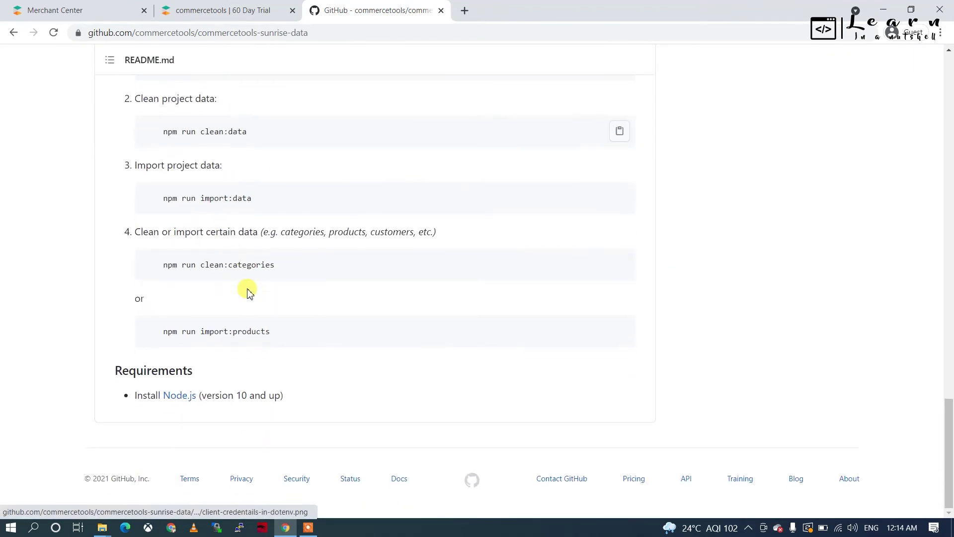
{"action": "scroll", "coordinate": [280, 253], "scroll_direction": "up", "scroll_amount": 20}
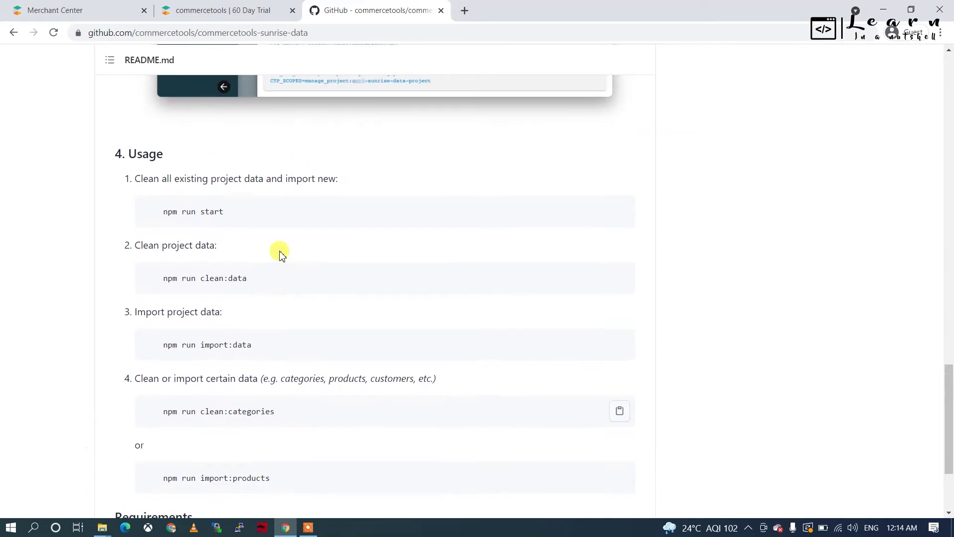
{"action": "scroll", "coordinate": [281, 252], "scroll_direction": "up", "scroll_amount": 5}
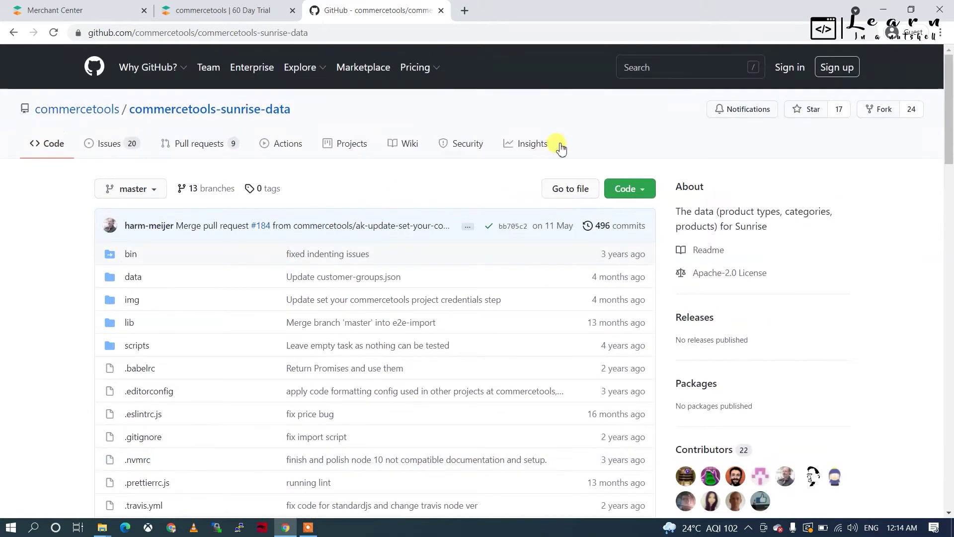
{"action": "left_click", "coordinate": [632, 189]}
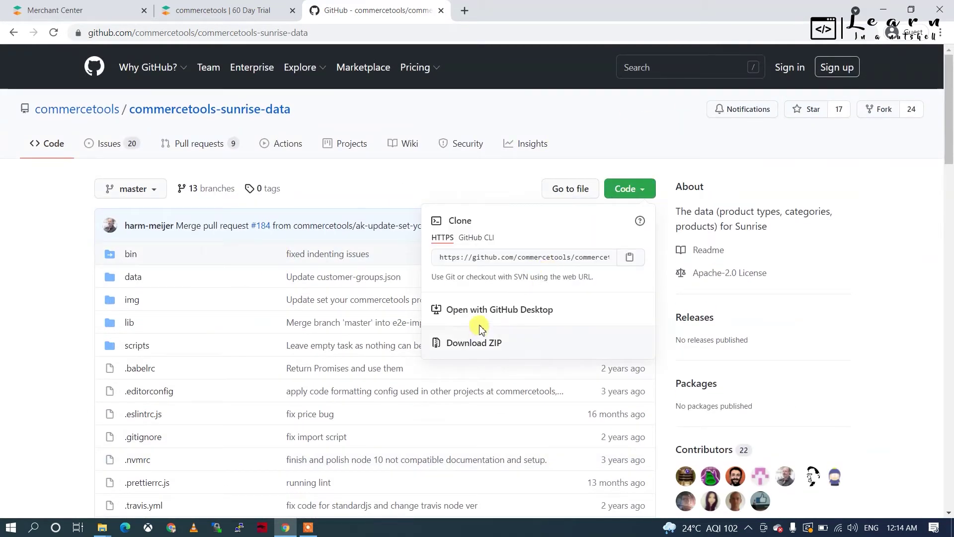
{"action": "left_click", "coordinate": [501, 347]}
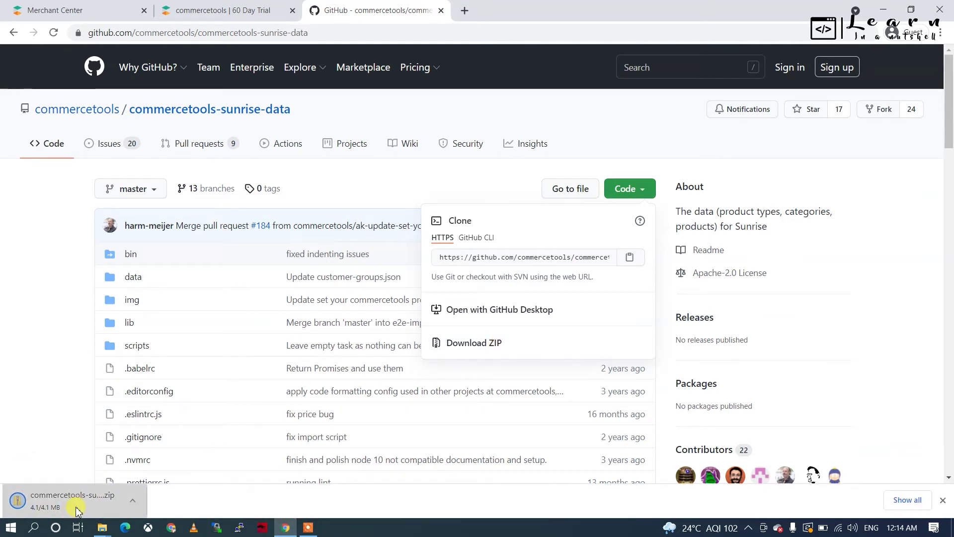
{"action": "left_click", "coordinate": [77, 509]}
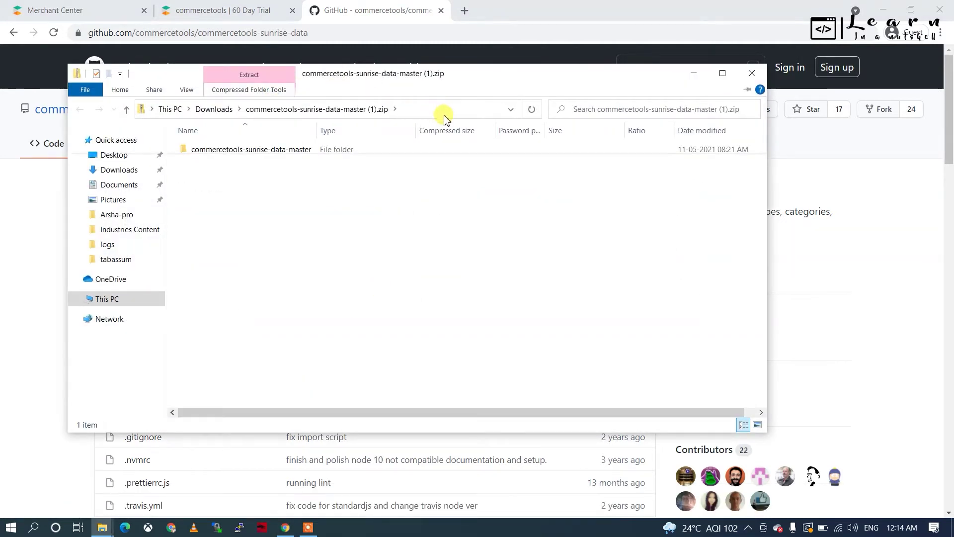
Step: Extract all 63 ZIP items into a commercetools-sunrise-data-master (1) folder in Downloads
{"action": "left_click", "coordinate": [508, 119]}
{"action": "left_click", "coordinate": [577, 391]}
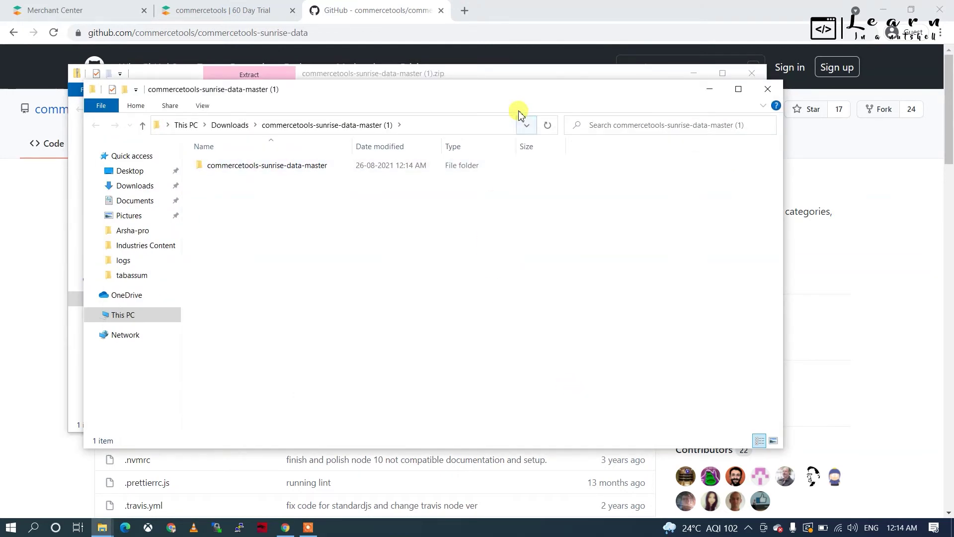
{"action": "left_click", "coordinate": [452, 126]}
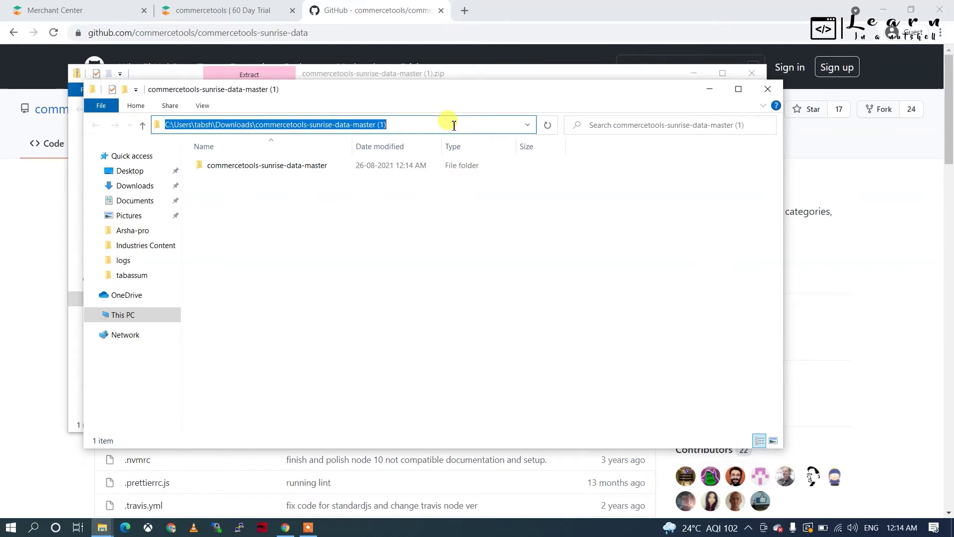
Step: Open Command Prompt in the extracted folder via 'cmd' and launch VS Code with 'code'
{"action": "type", "text": "cmd"}
{"action": "key", "text": "Return"}
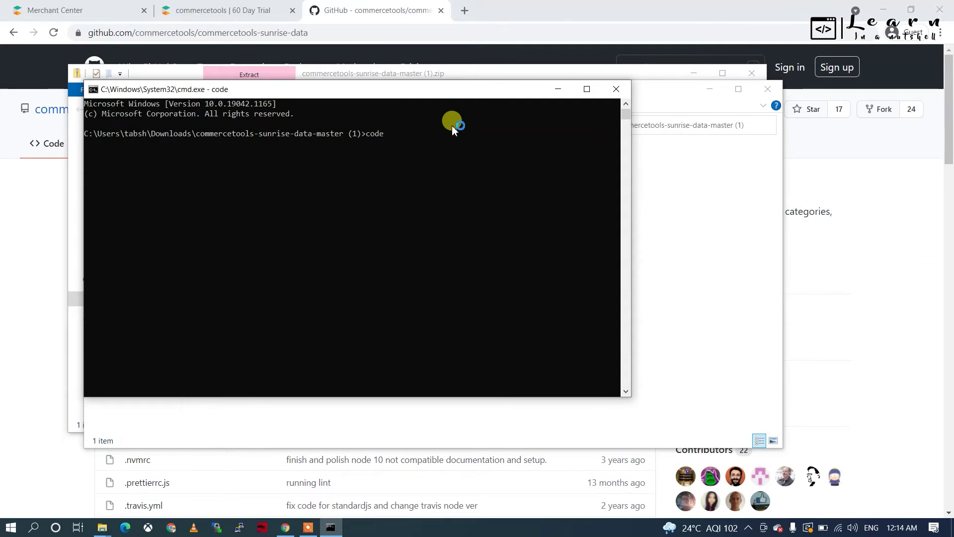
{"action": "key", "text": "Return"}
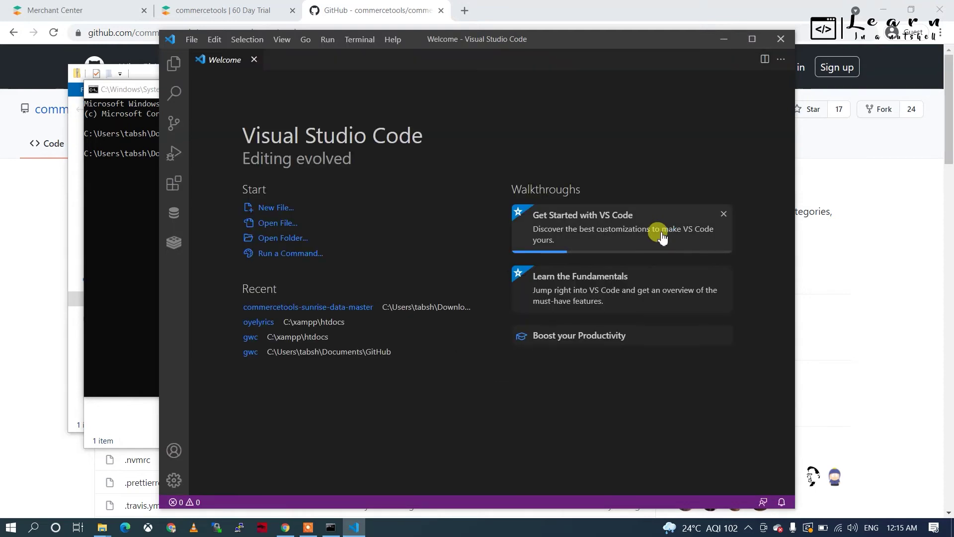
Step: Maximize VS Code and open the inner commercetools-sunrise-data-master folder as the workspace
{"action": "left_click", "coordinate": [753, 39]}
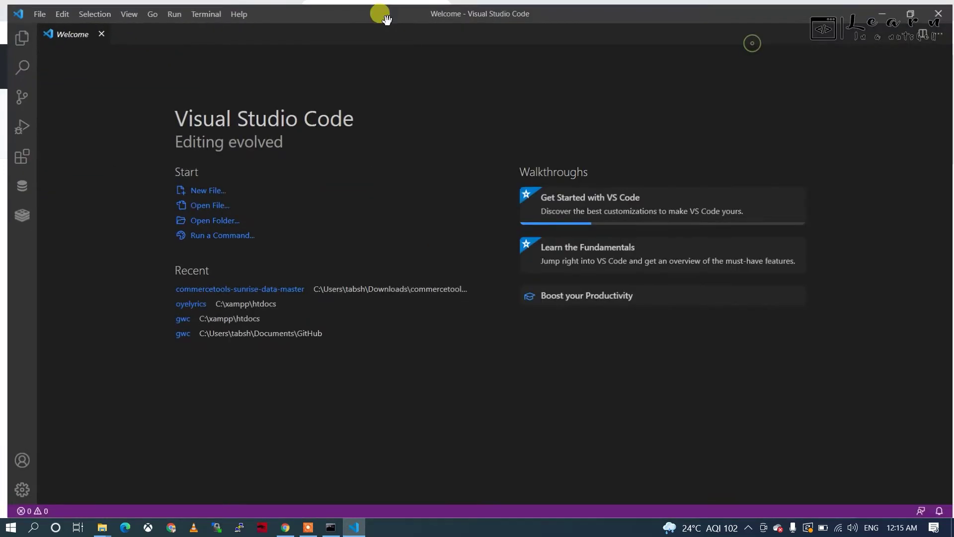
{"action": "left_click", "coordinate": [32, 15]}
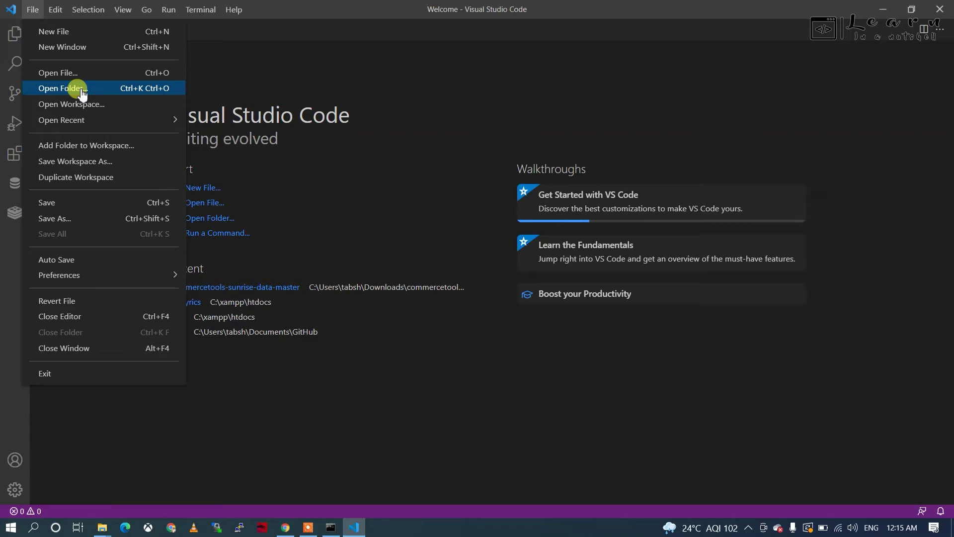
{"action": "left_click", "coordinate": [82, 92]}
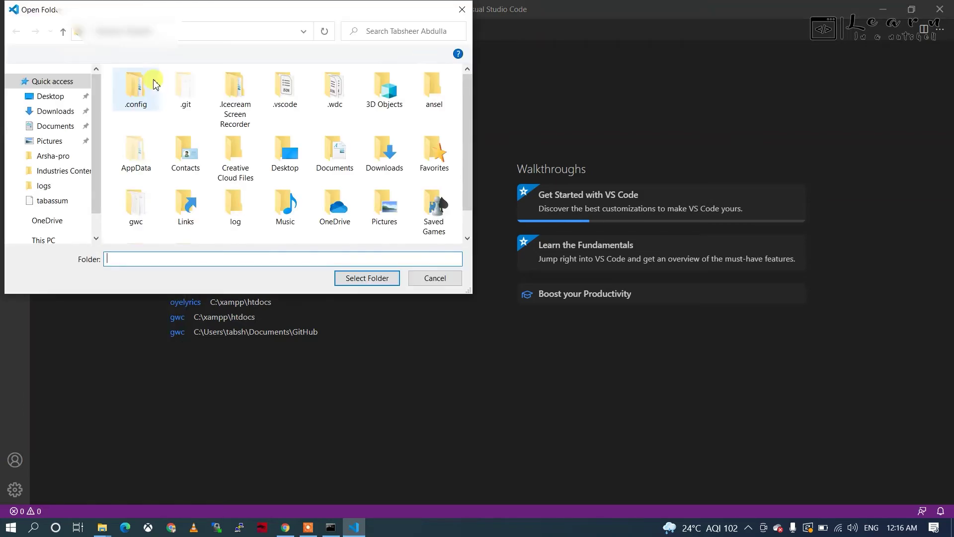
{"action": "left_click", "coordinate": [54, 116]}
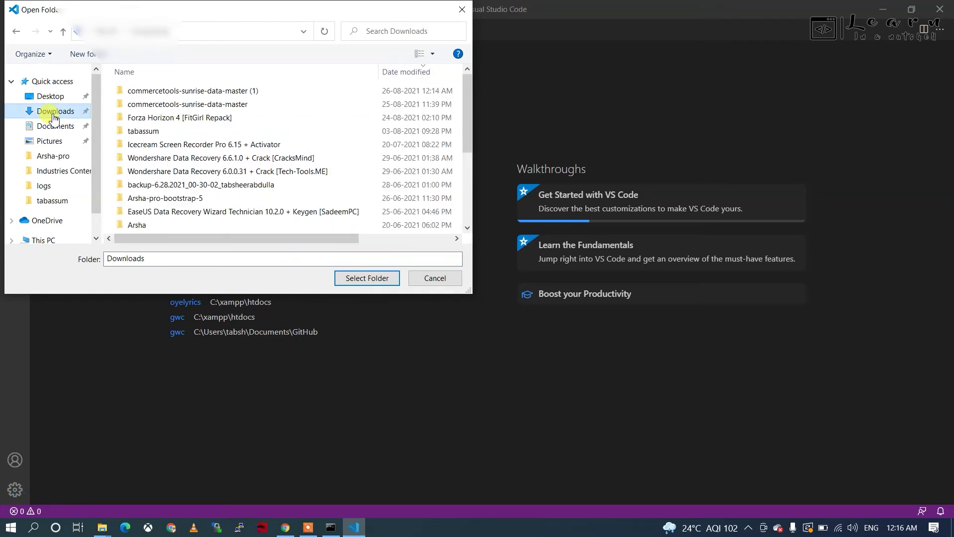
{"action": "double_click", "coordinate": [201, 92]}
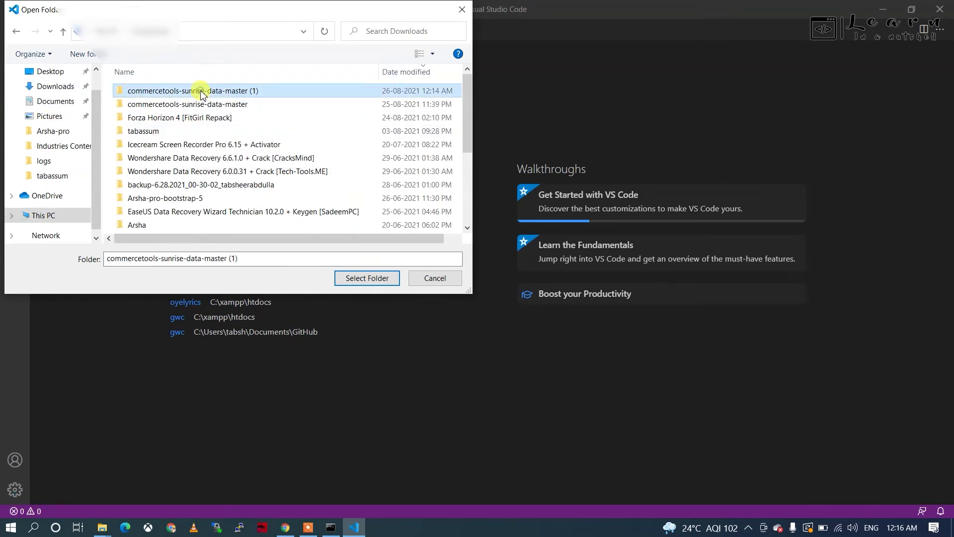
{"action": "double_click", "coordinate": [202, 91]}
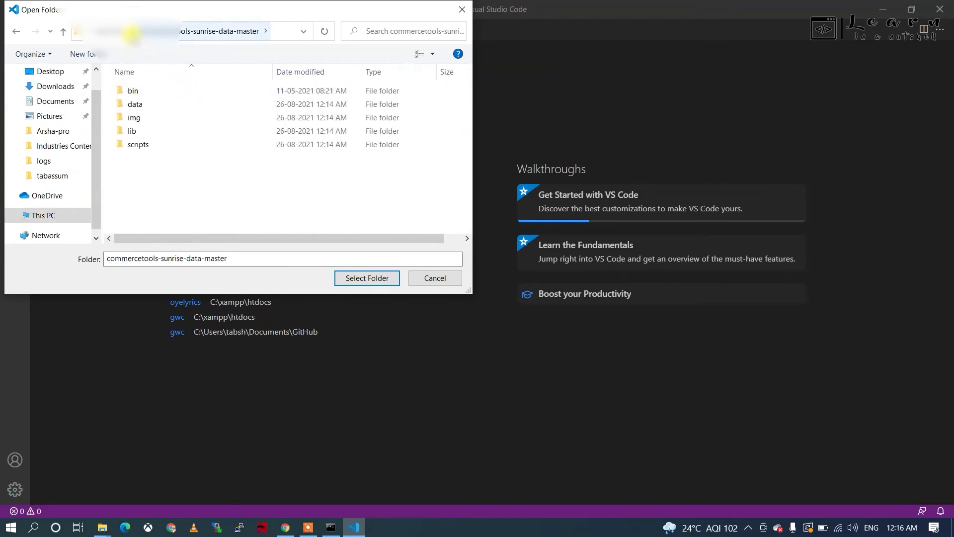
{"action": "left_click", "coordinate": [118, 34]}
{"action": "left_click", "coordinate": [234, 92]}
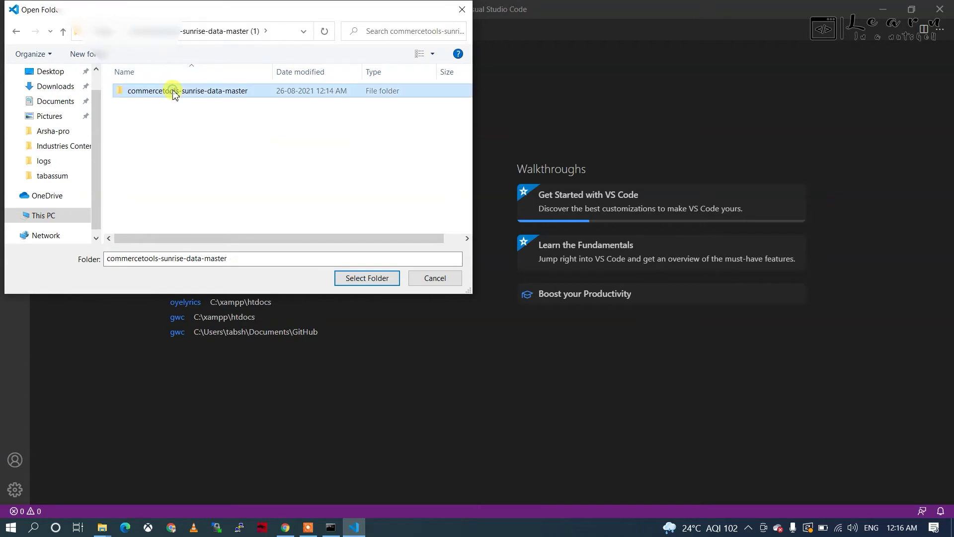
{"action": "left_click", "coordinate": [368, 278]}
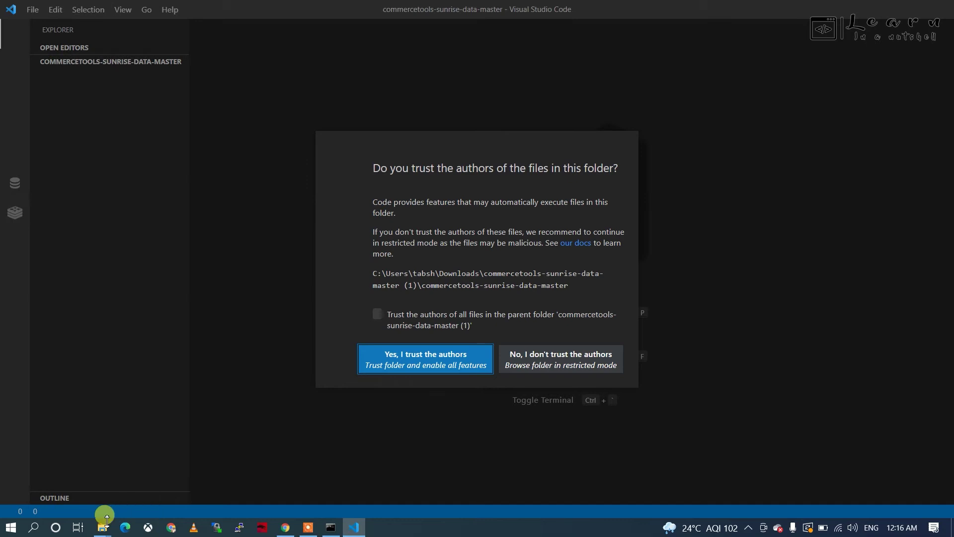
{"action": "left_click", "coordinate": [290, 529]}
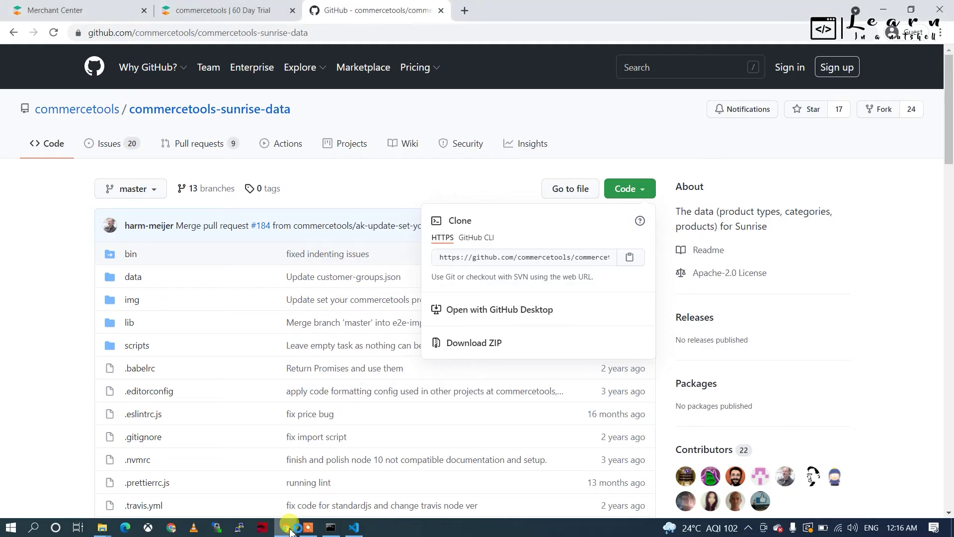
{"action": "left_click", "coordinate": [290, 529]}
Step: Trust the project's authors and locate the npm install command in the GitHub README
{"action": "left_click", "coordinate": [403, 357]}
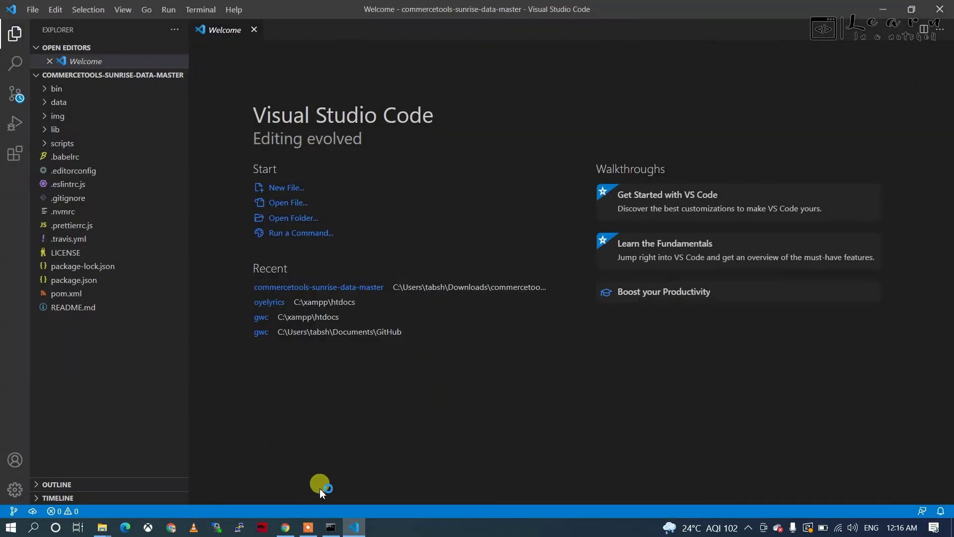
{"action": "left_click", "coordinate": [286, 527]}
{"action": "scroll", "coordinate": [252, 367], "scroll_direction": "down", "scroll_amount": 10}
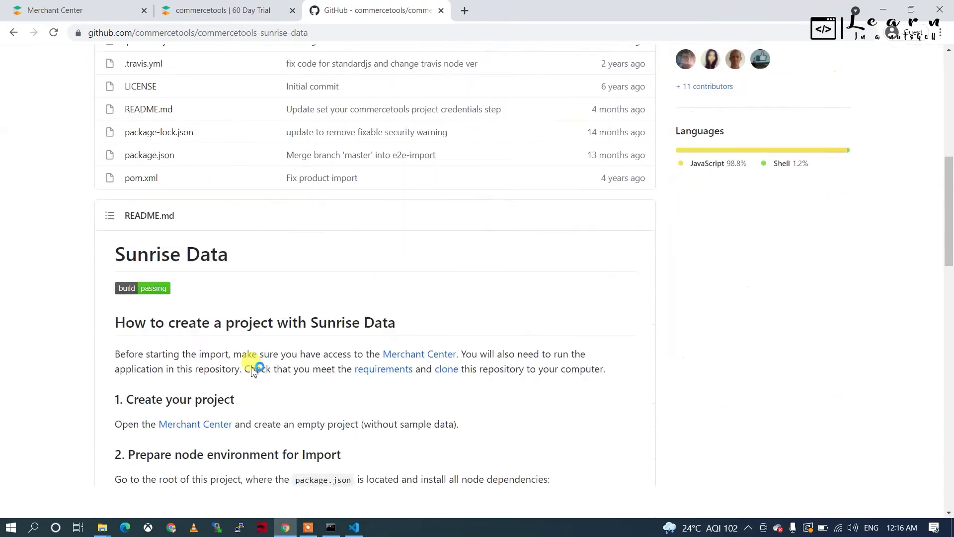
{"action": "scroll", "coordinate": [153, 379], "scroll_direction": "down", "scroll_amount": 2}
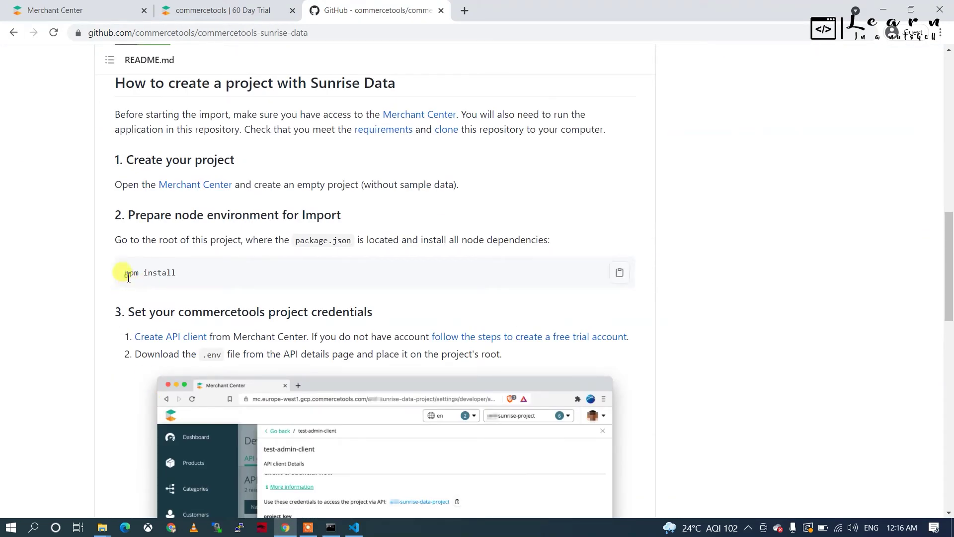
{"action": "left_click_drag", "start_coordinate": [125, 273], "coordinate": [187, 276]}
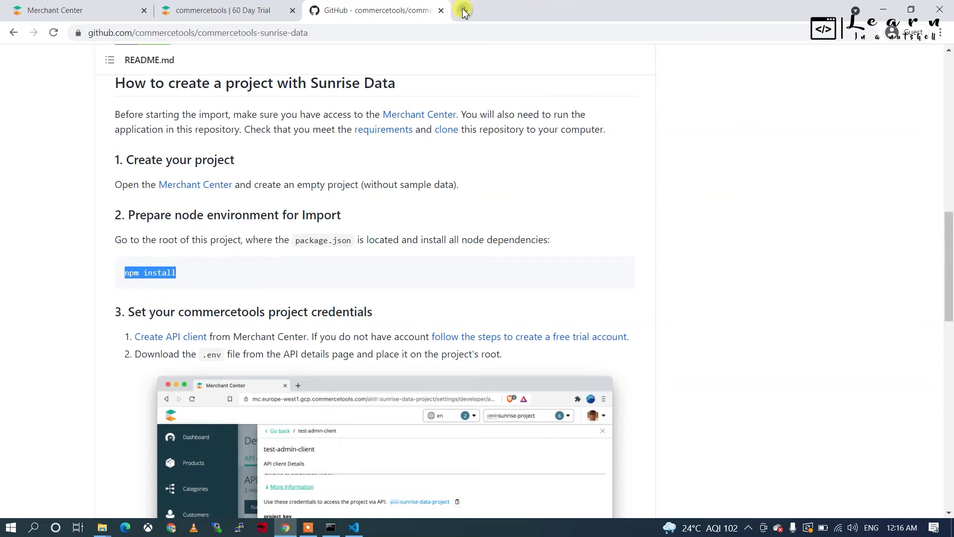
Step: Download the Node.js 14.17.5 LTS Windows installer from nodejs.org, then close that tab
{"action": "left_click", "coordinate": [463, 11]}
{"action": "type", "text": "n"}
{"action": "key", "text": "BackSpace"}
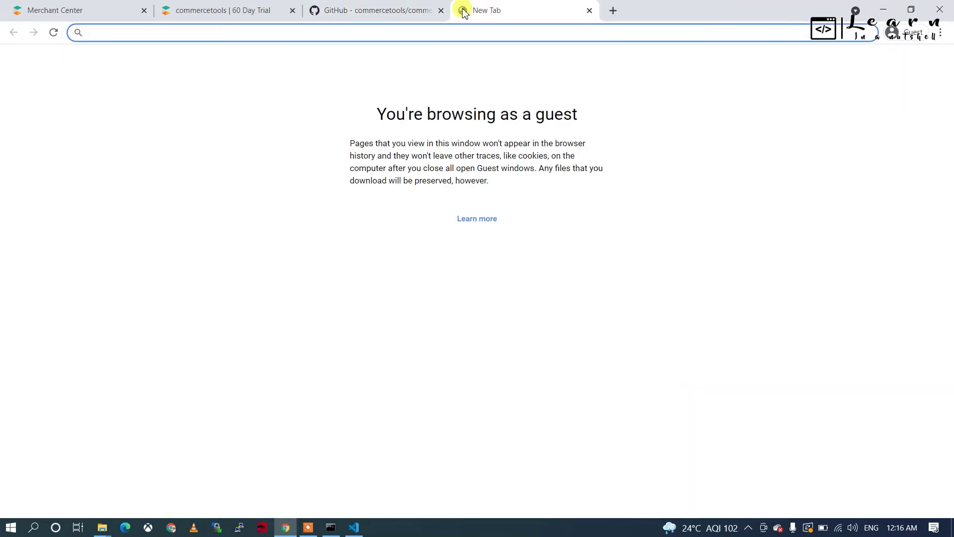
{"action": "type", "text": "nodejs download"}
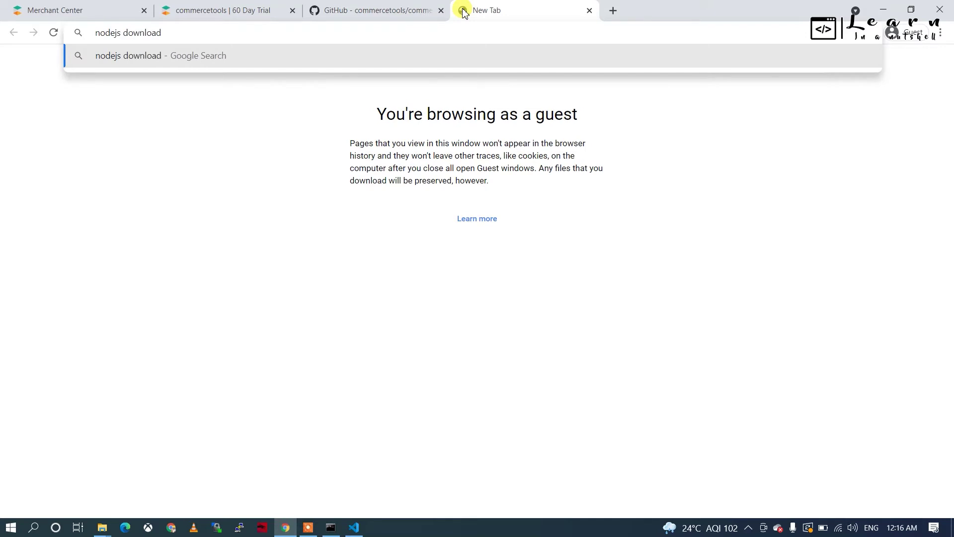
{"action": "key", "text": "Return"}
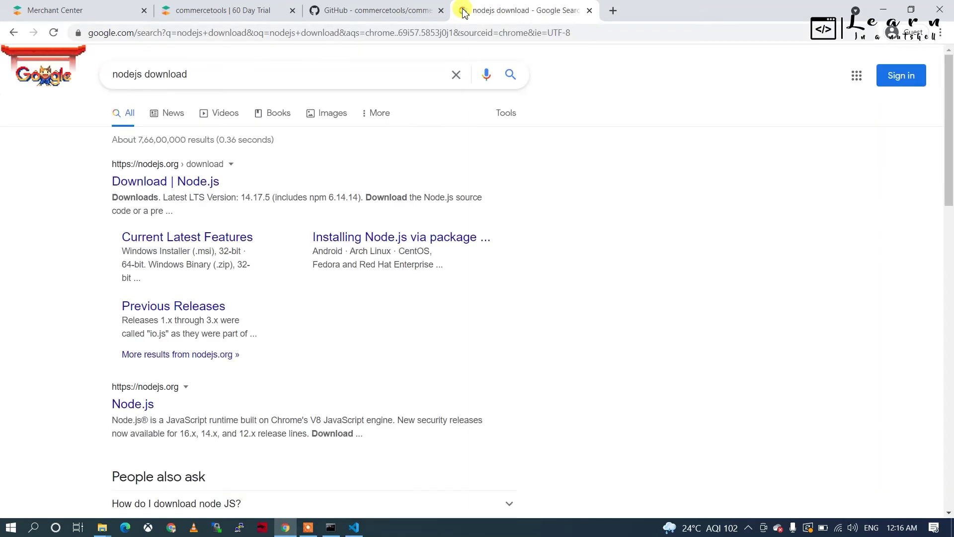
{"action": "left_click", "coordinate": [191, 185]}
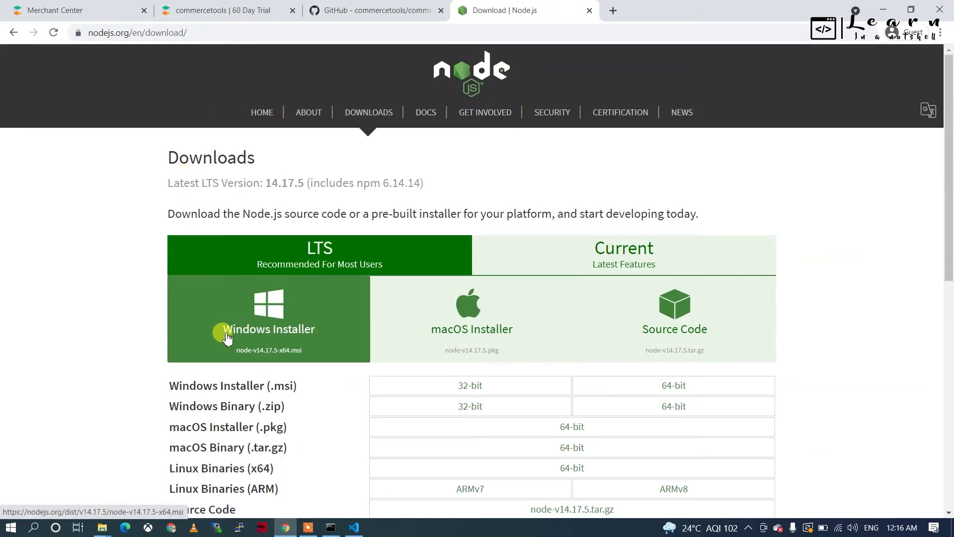
{"action": "left_click", "coordinate": [238, 350]}
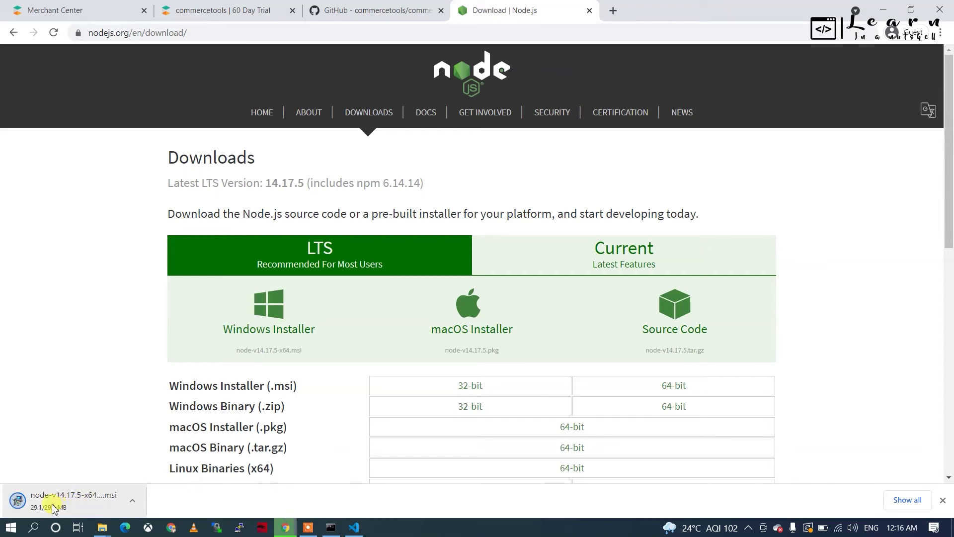
{"action": "mouse_move", "coordinate": [101, 527]}
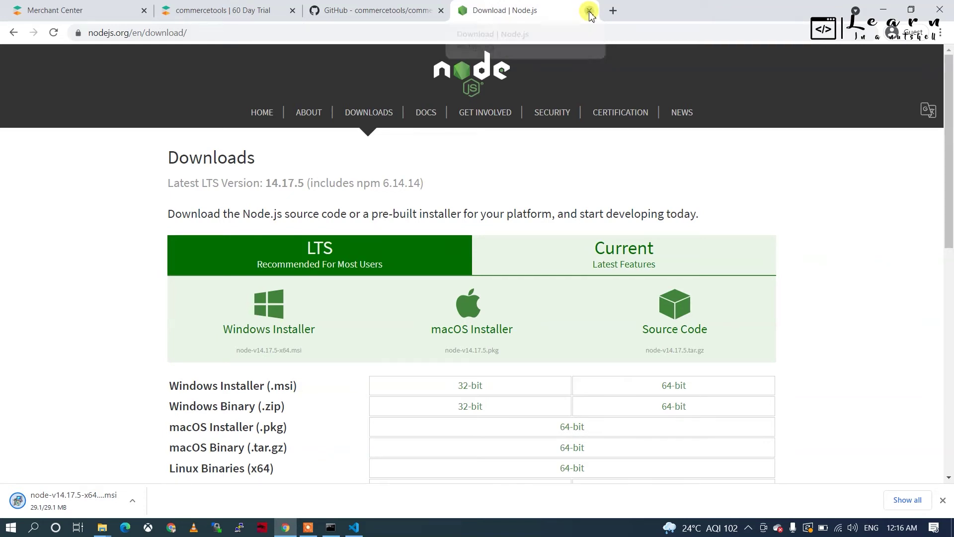
{"action": "left_click", "coordinate": [589, 11]}
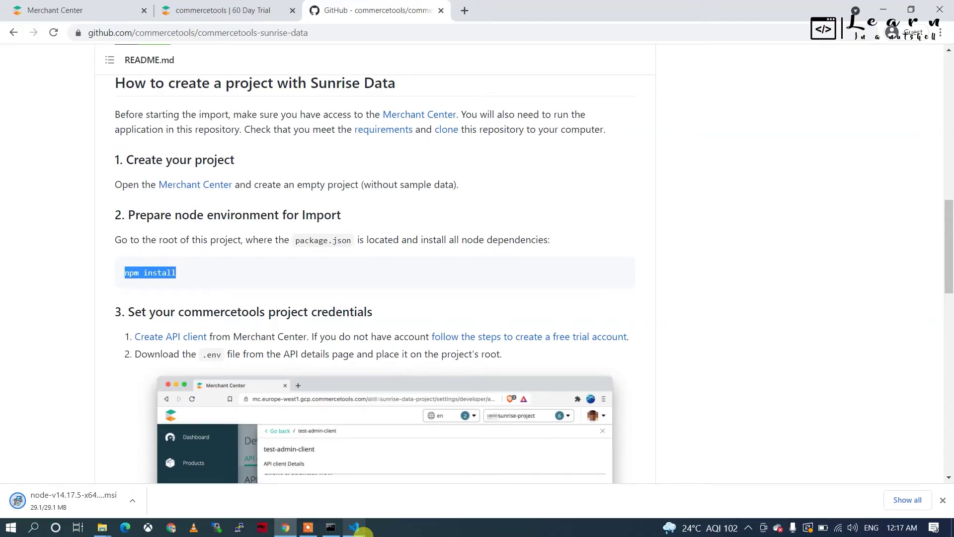
Step: Review the project's package.json in Visual Studio Code
{"action": "left_click", "coordinate": [362, 529]}
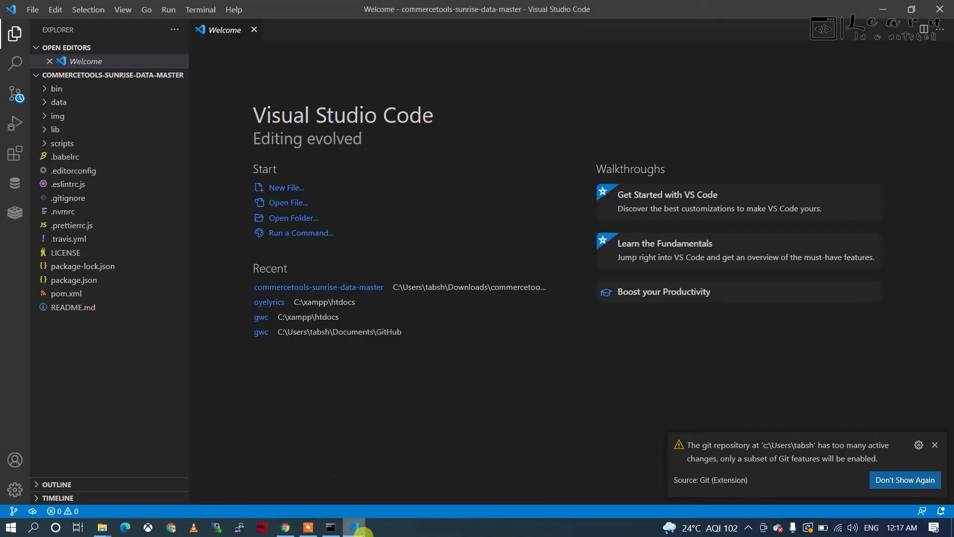
{"action": "left_click", "coordinate": [74, 281]}
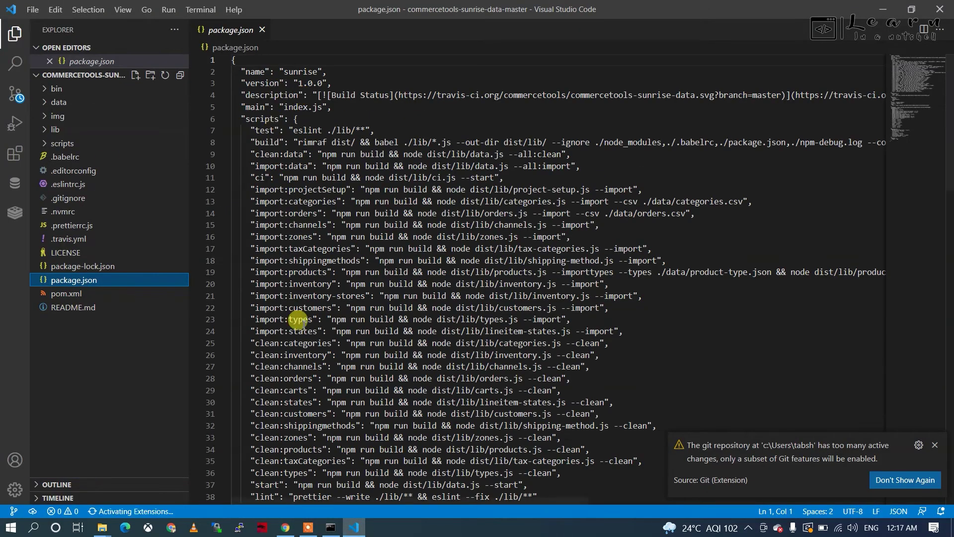
{"action": "scroll", "coordinate": [298, 323], "scroll_direction": "down", "scroll_amount": 8}
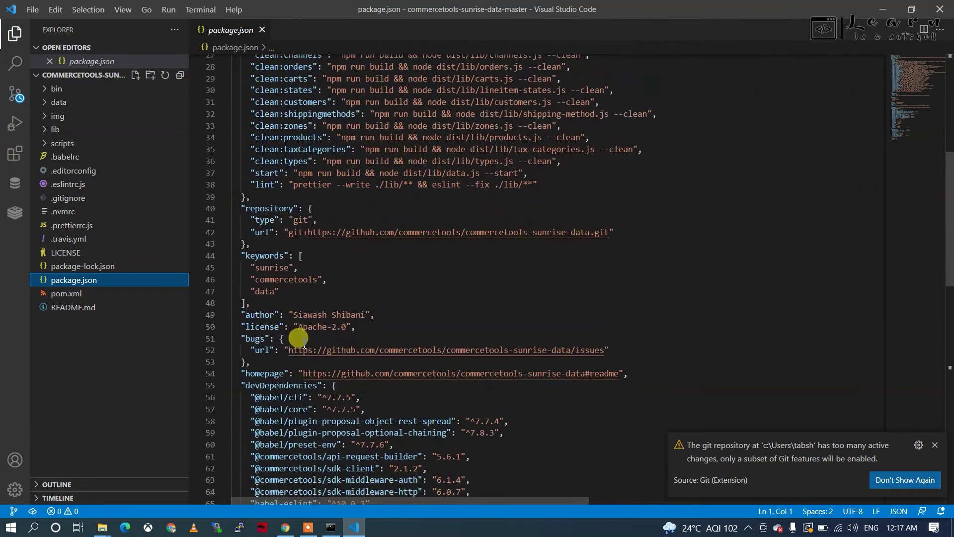
{"action": "scroll", "coordinate": [299, 338], "scroll_direction": "down", "scroll_amount": 5}
{"action": "left_click_drag", "start_coordinate": [250, 247], "coordinate": [342, 457]}
{"action": "scroll", "coordinate": [347, 449], "scroll_direction": "down", "scroll_amount": 3}
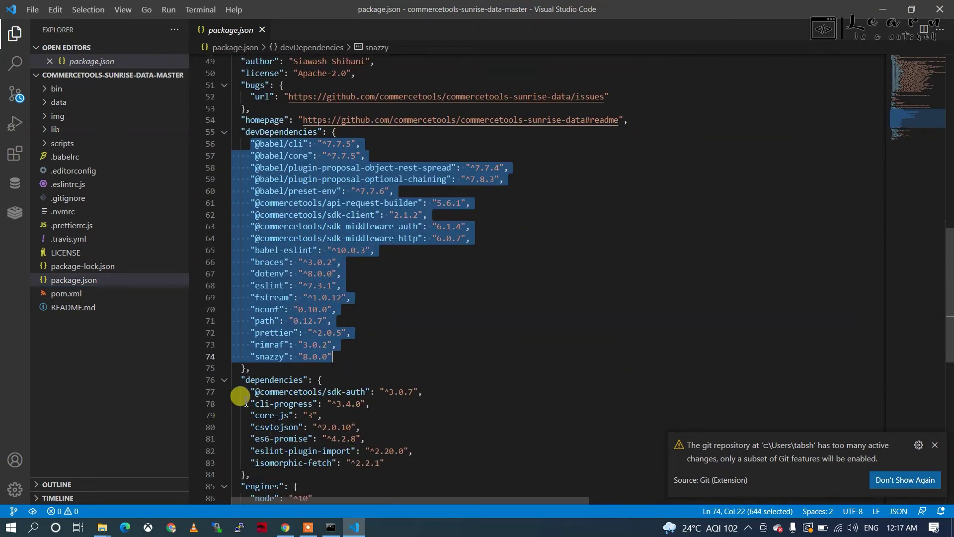
{"action": "scroll", "coordinate": [268, 458], "scroll_direction": "down", "scroll_amount": 4}
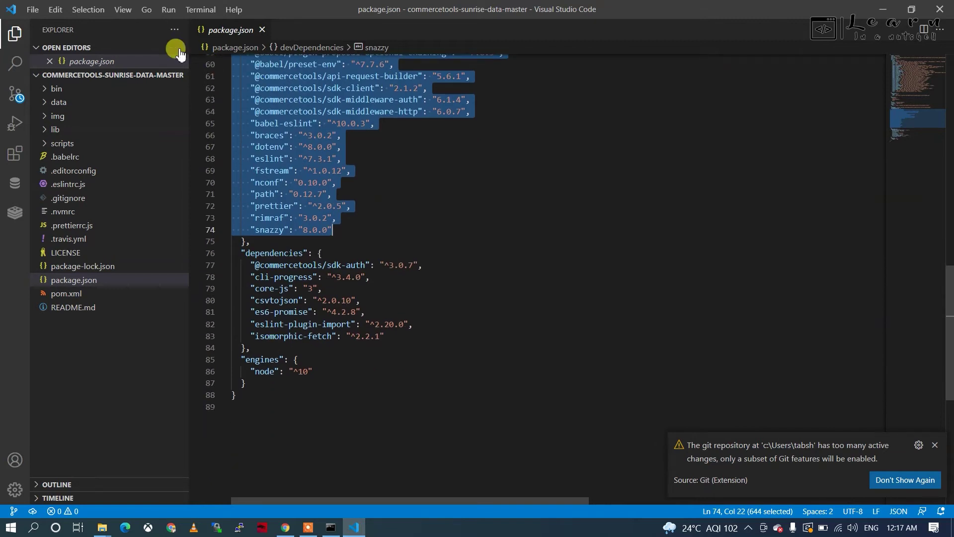
Step: Open a new terminal in the project folder, dismiss the Git warning, and return to the README
{"action": "left_click", "coordinate": [190, 11]}
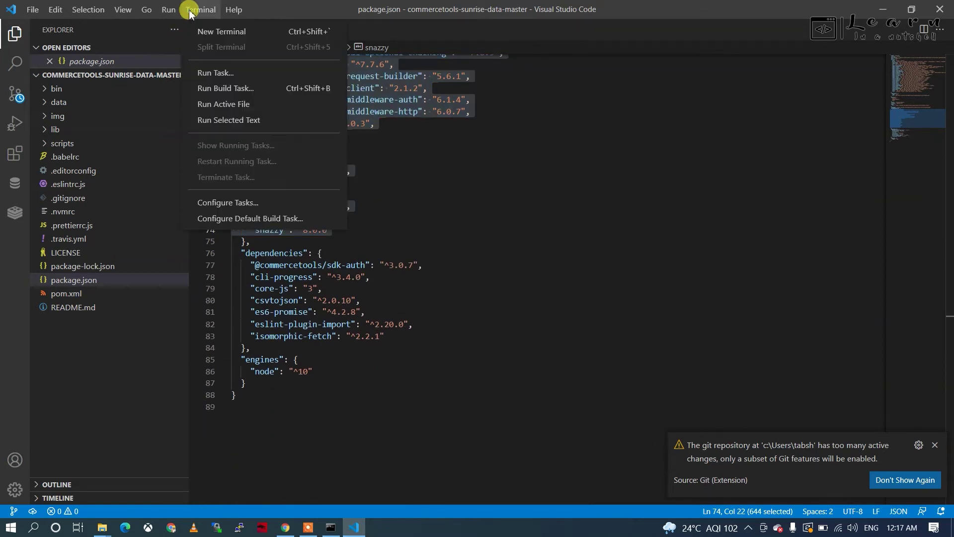
{"action": "left_click", "coordinate": [209, 36]}
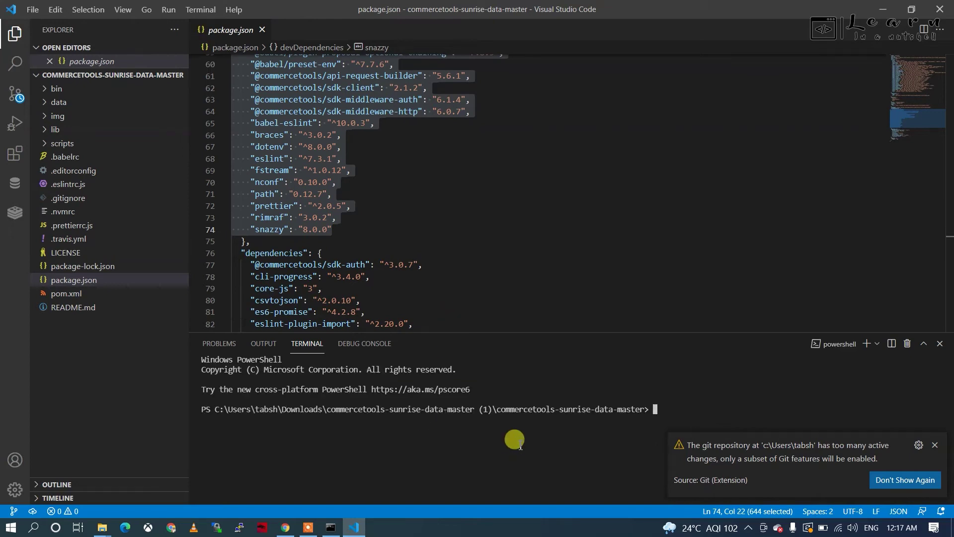
{"action": "left_click", "coordinate": [933, 445]}
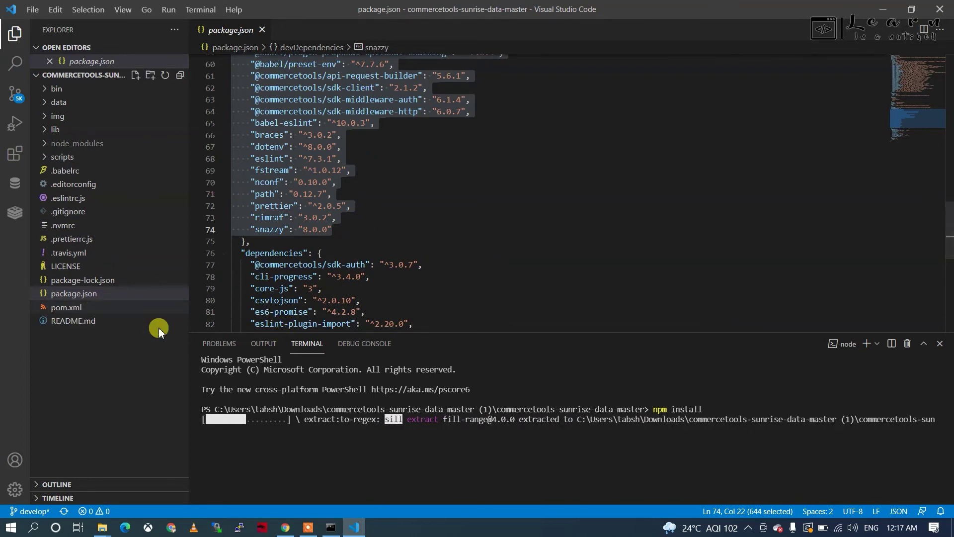
{"action": "left_click", "coordinate": [283, 527]}
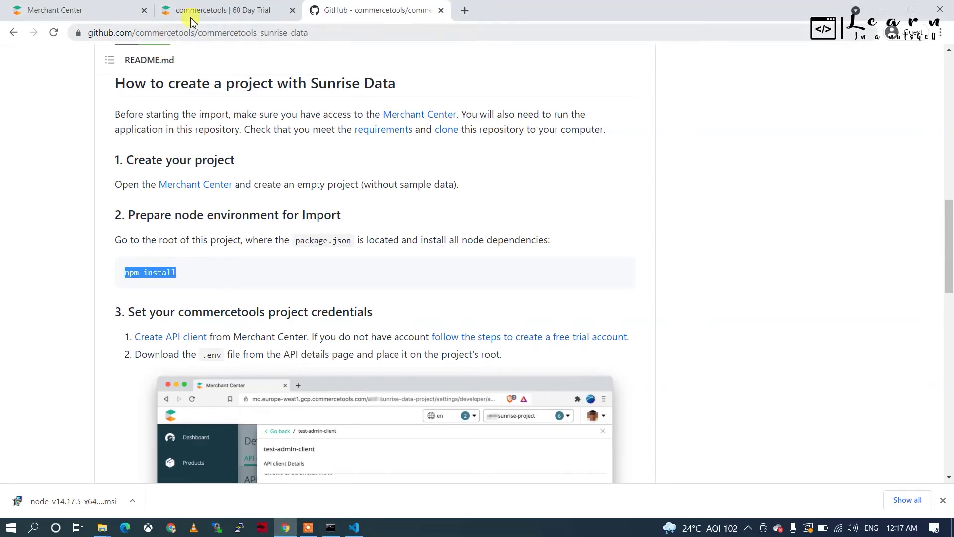
Step: Go to Developer settings in the Merchant Center tab
{"action": "left_click", "coordinate": [189, 18]}
{"action": "left_click", "coordinate": [96, 19]}
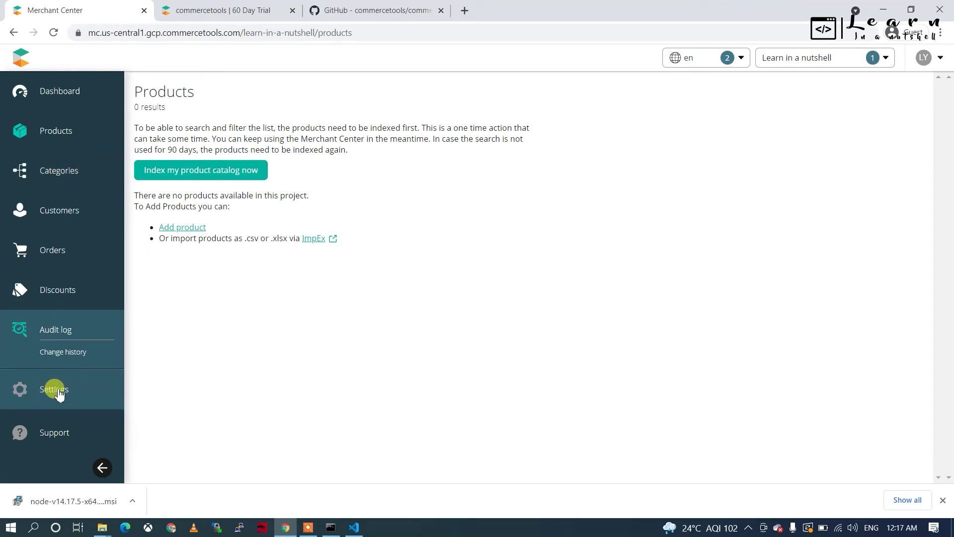
{"action": "mouse_move", "coordinate": [58, 387]}
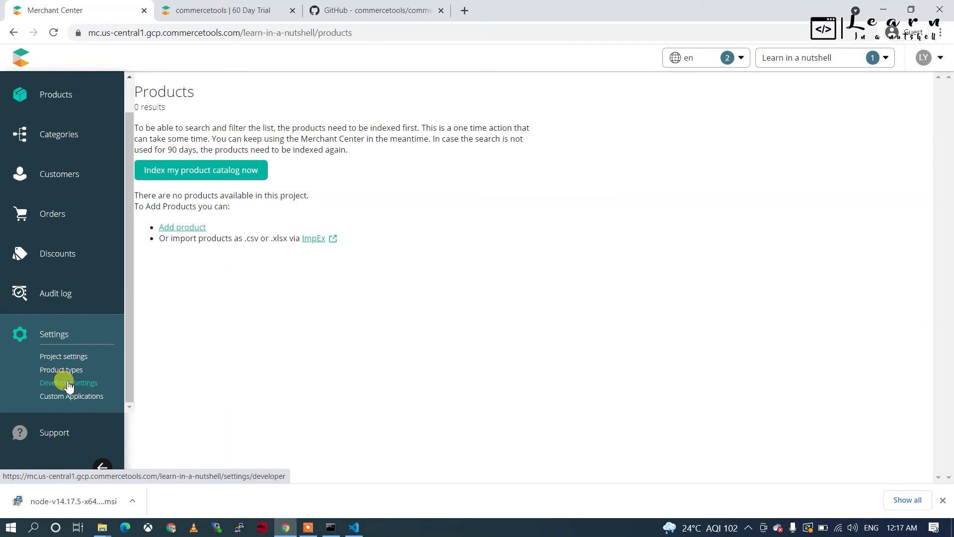
{"action": "left_click", "coordinate": [68, 383]}
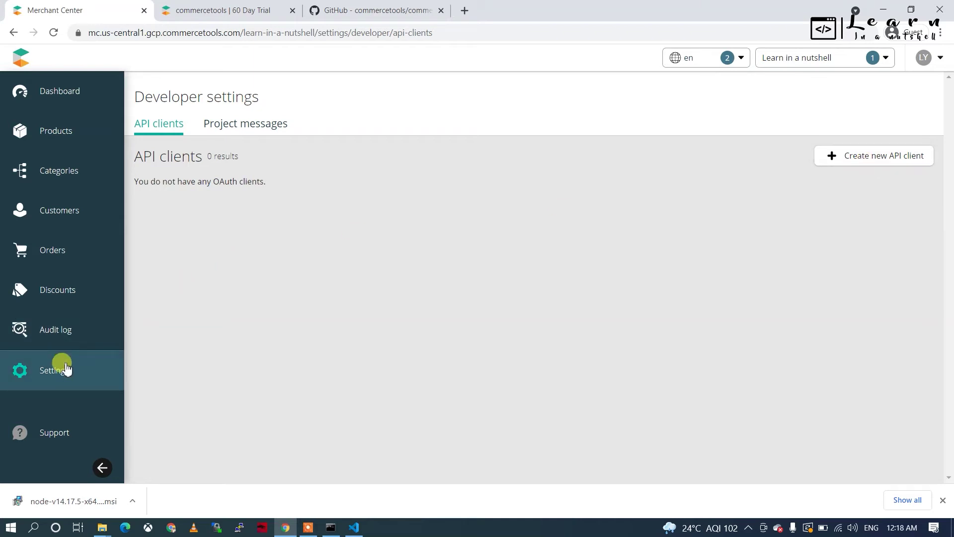
{"action": "mouse_move", "coordinate": [62, 370]}
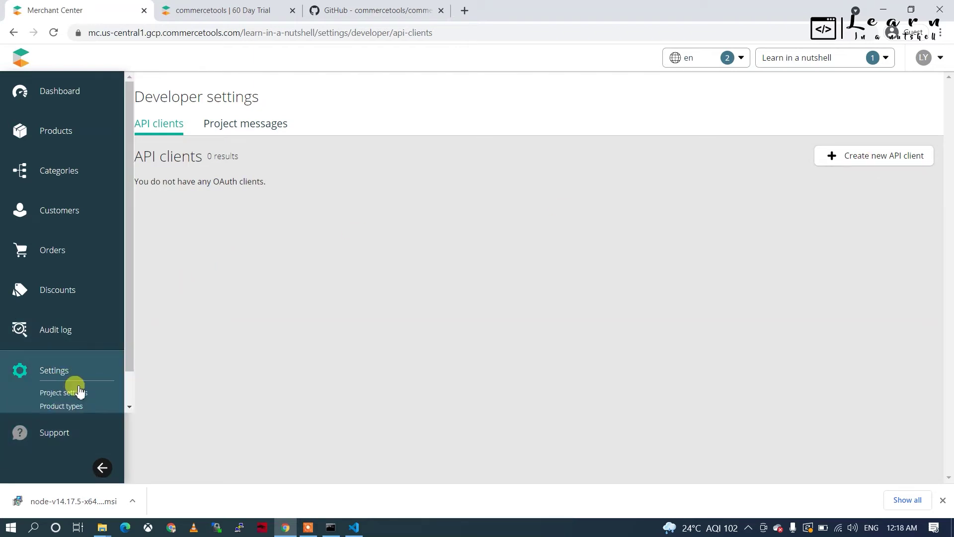
{"action": "scroll", "coordinate": [75, 390], "scroll_direction": "down", "scroll_amount": 1}
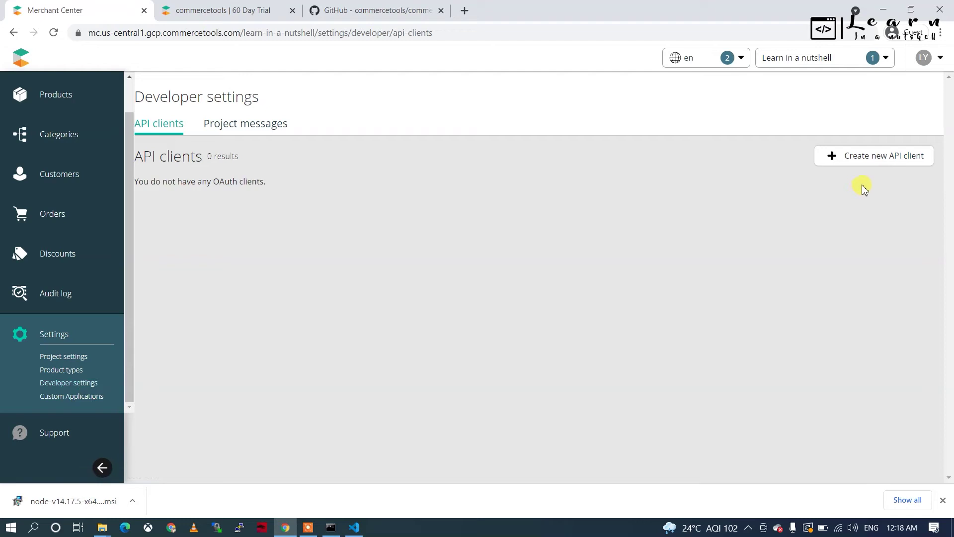
Step: Create API client 'CodeAuth' from the Admin client template, adding Manage and View API clients scopes
{"action": "left_click", "coordinate": [893, 159]}
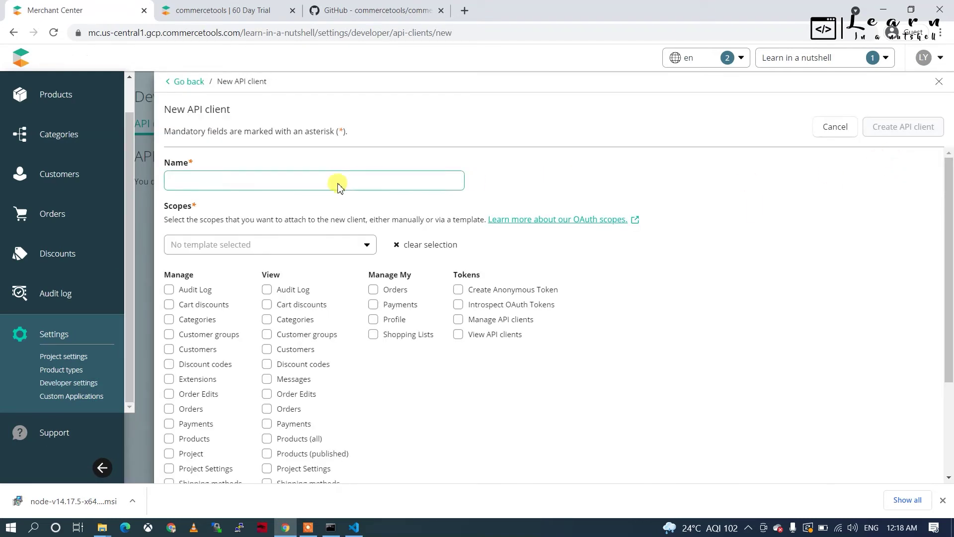
{"action": "left_click", "coordinate": [295, 185]}
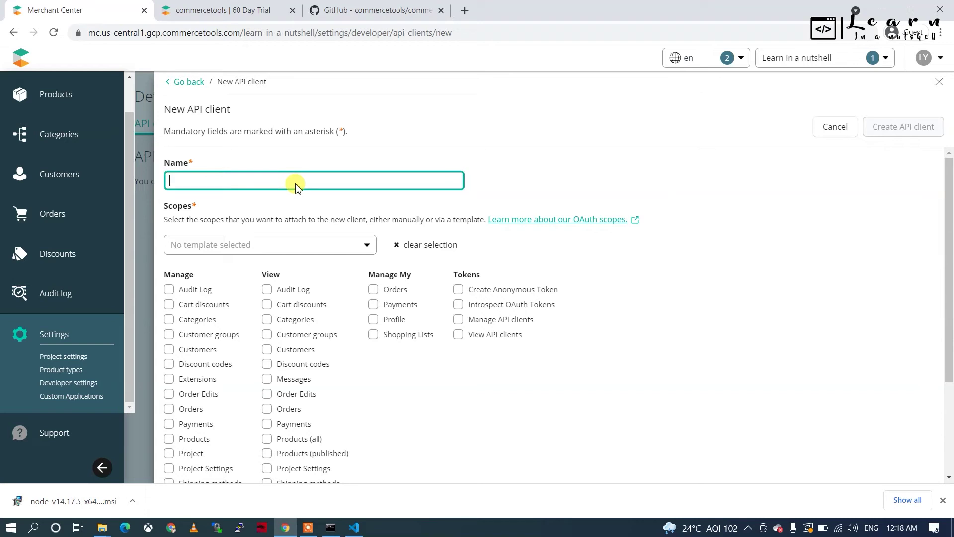
{"action": "type", "text": "CodeAuth"}
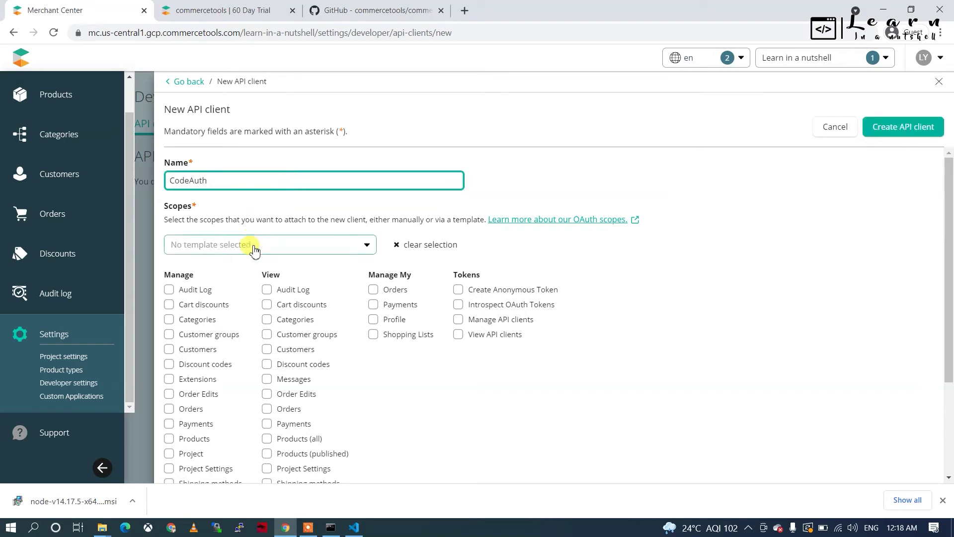
{"action": "left_click", "coordinate": [251, 244]}
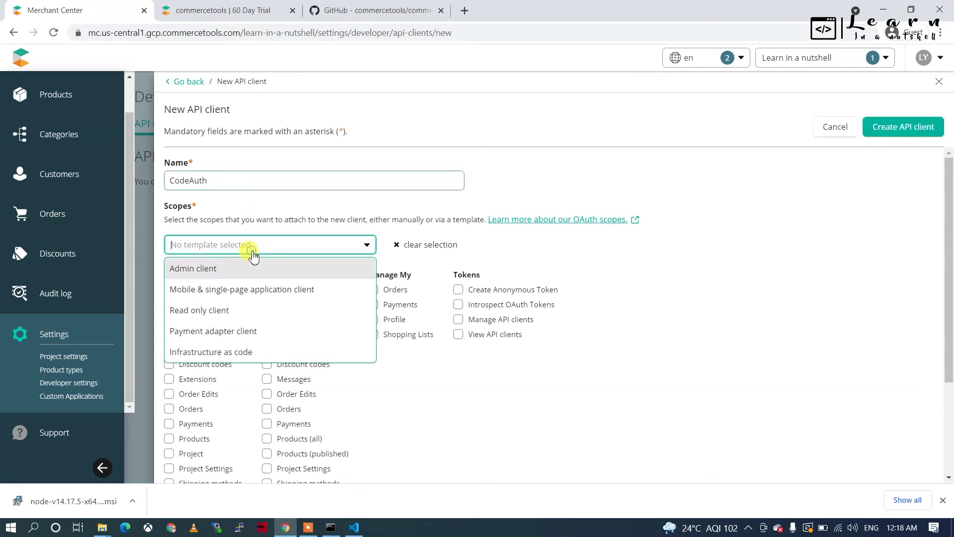
{"action": "left_click", "coordinate": [218, 272]}
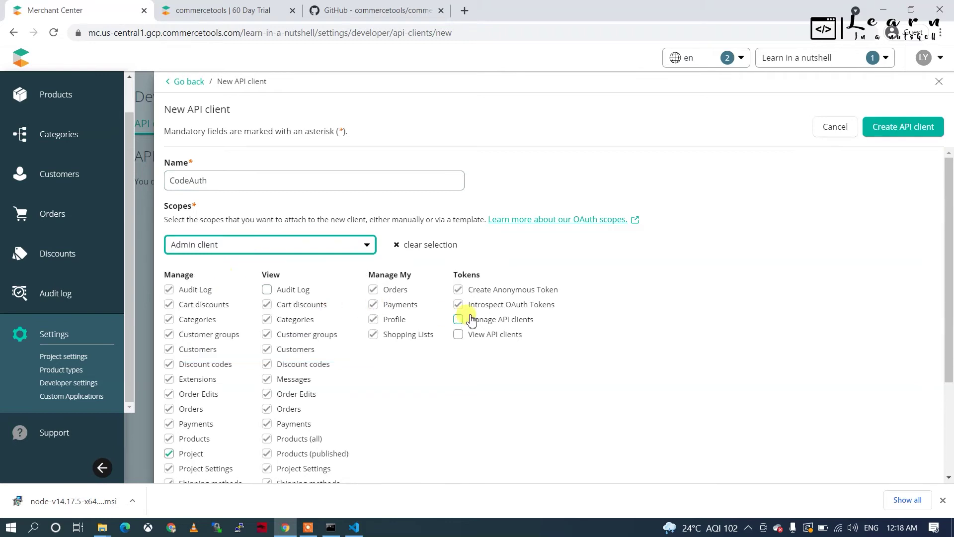
{"action": "left_click", "coordinate": [457, 320]}
{"action": "left_click", "coordinate": [459, 336]}
{"action": "scroll", "coordinate": [251, 370], "scroll_direction": "down", "scroll_amount": 1}
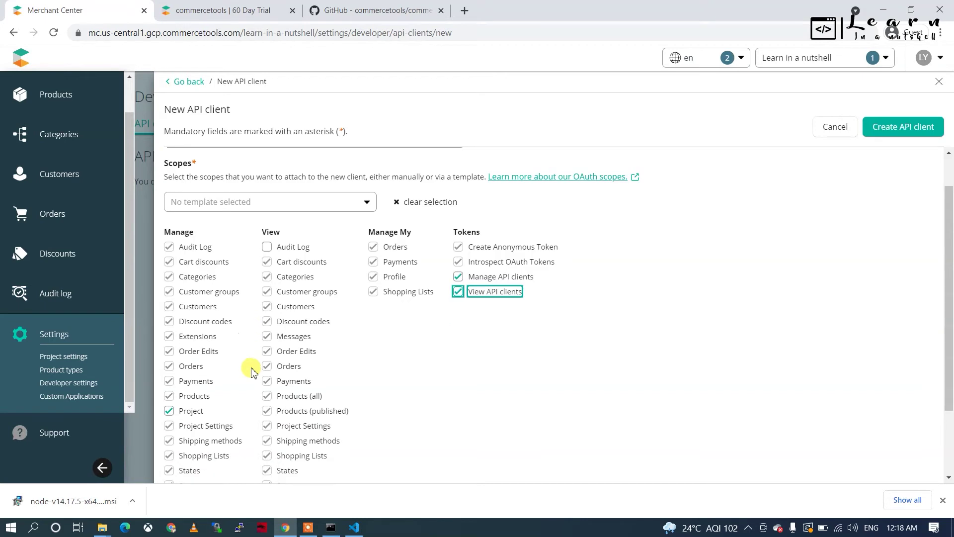
{"action": "scroll", "coordinate": [251, 370], "scroll_direction": "down", "scroll_amount": 2}
{"action": "scroll", "coordinate": [251, 370], "scroll_direction": "up", "scroll_amount": 4}
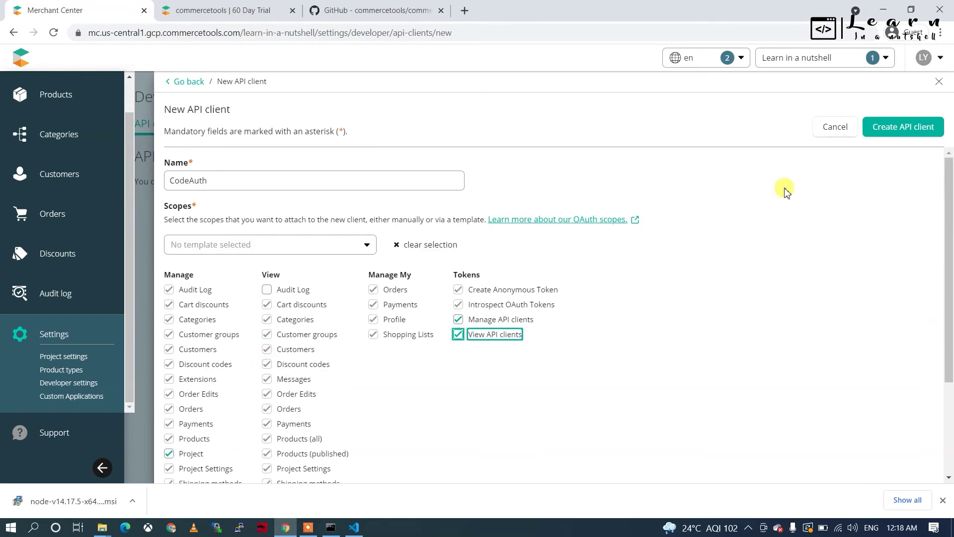
{"action": "left_click", "coordinate": [910, 127]}
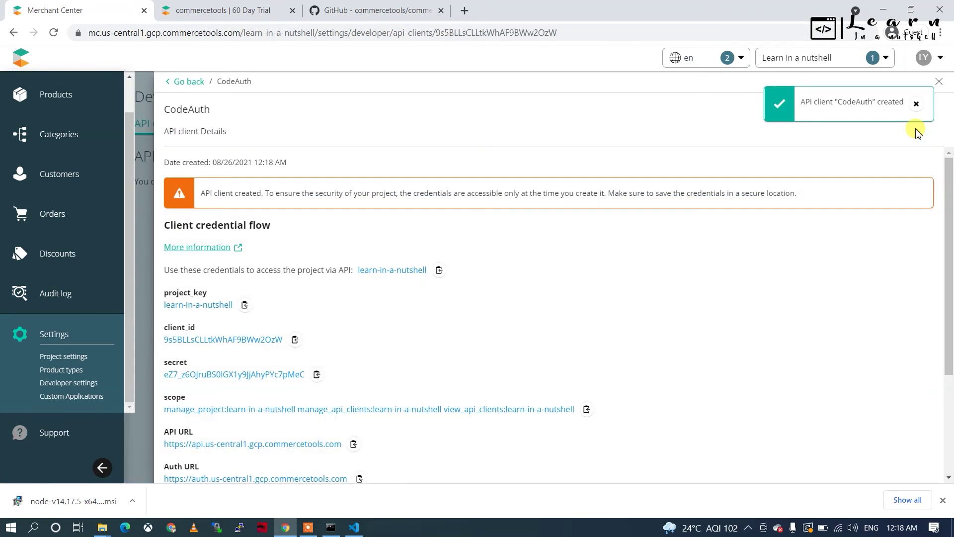
Step: Switch the CodeAuth credentials format to Environment Variables (.env) and download the file
{"action": "scroll", "coordinate": [423, 309], "scroll_direction": "down", "scroll_amount": 2}
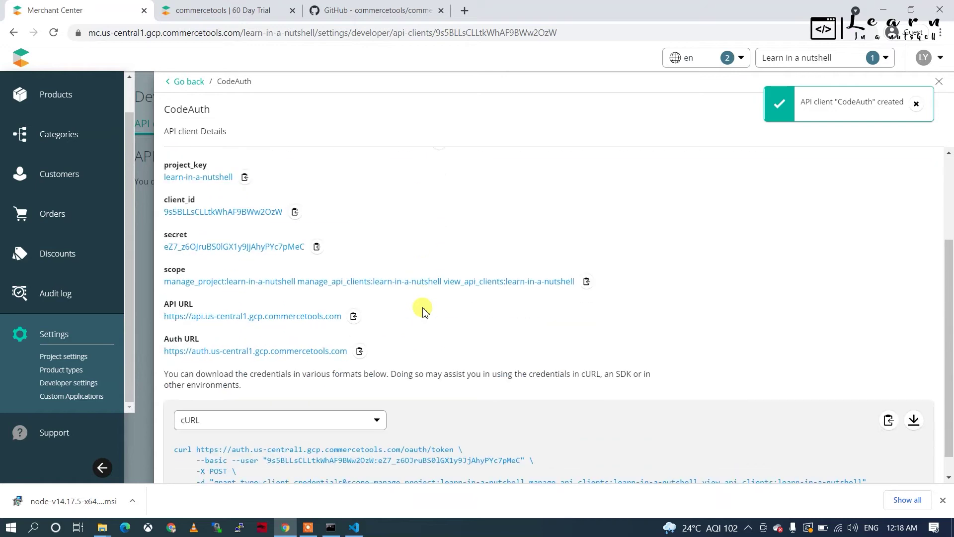
{"action": "scroll", "coordinate": [423, 310], "scroll_direction": "down", "scroll_amount": 1}
{"action": "scroll", "coordinate": [423, 309], "scroll_direction": "up", "scroll_amount": 3}
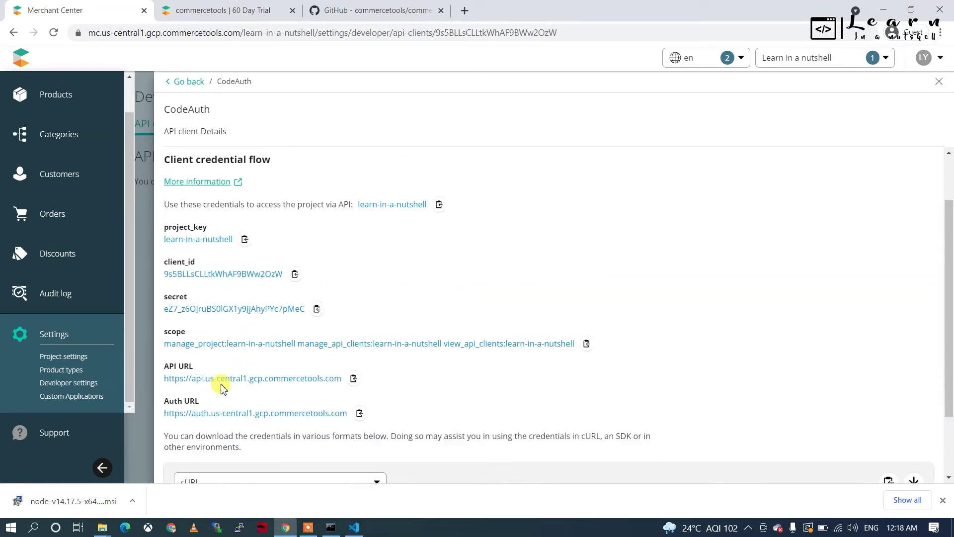
{"action": "scroll", "coordinate": [224, 388], "scroll_direction": "down", "scroll_amount": 3}
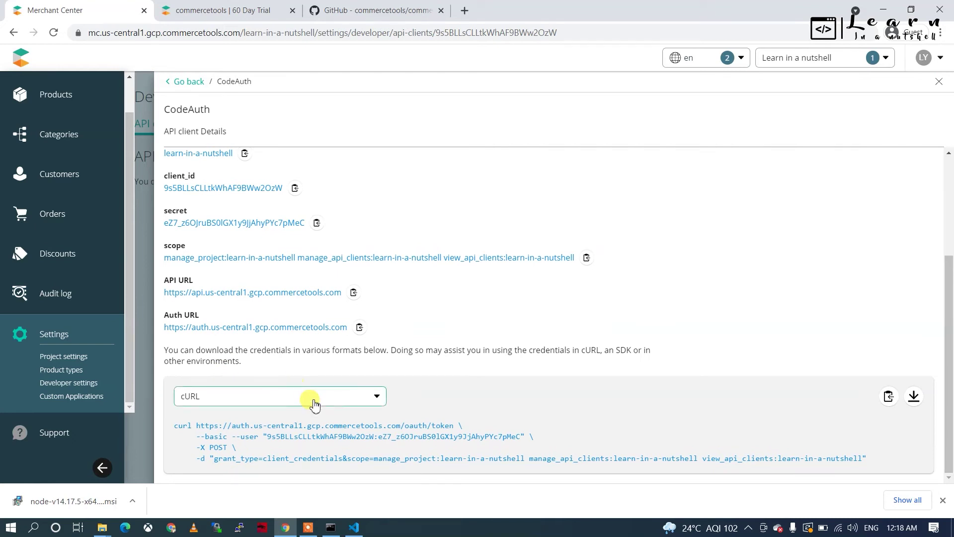
{"action": "left_click", "coordinate": [311, 397]}
{"action": "scroll", "coordinate": [246, 438], "scroll_direction": "down", "scroll_amount": 2}
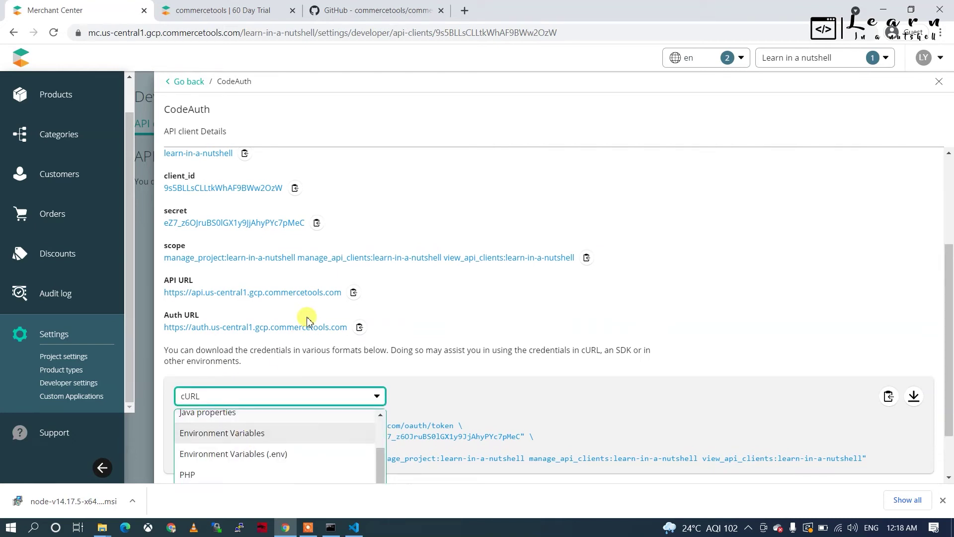
{"action": "scroll", "coordinate": [308, 316], "scroll_direction": "down", "scroll_amount": 1}
{"action": "scroll", "coordinate": [220, 425], "scroll_direction": "down", "scroll_amount": 1}
{"action": "scroll", "coordinate": [219, 426], "scroll_direction": "up", "scroll_amount": 1}
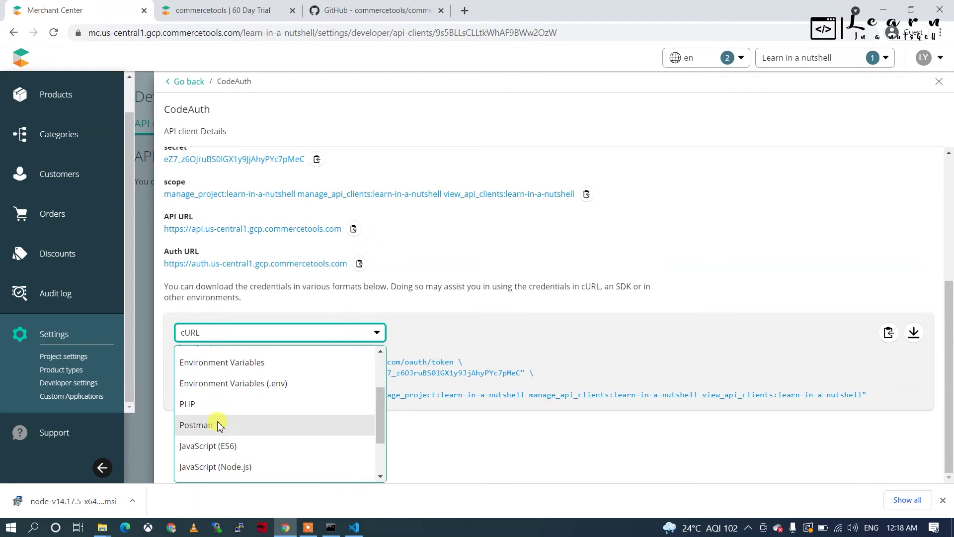
{"action": "left_click", "coordinate": [252, 383]}
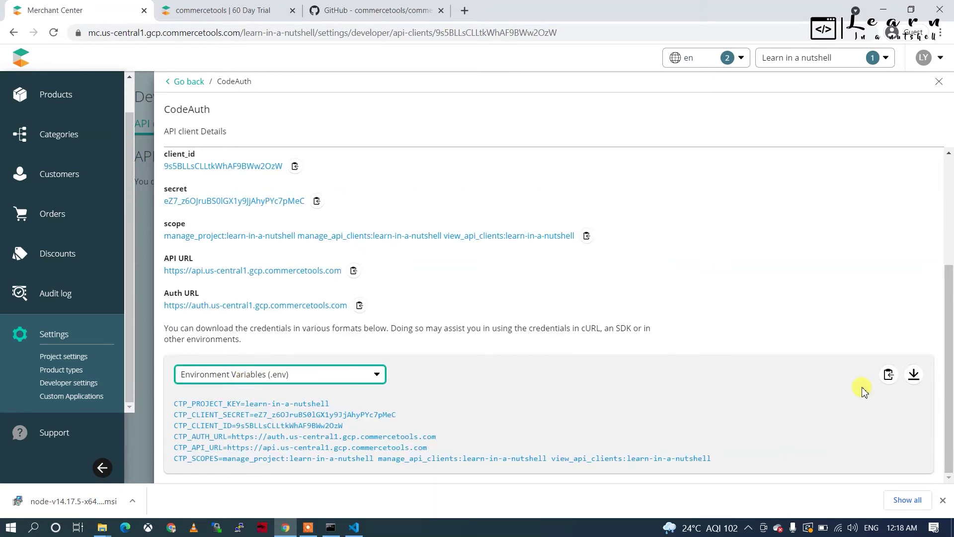
{"action": "left_click", "coordinate": [913, 375]}
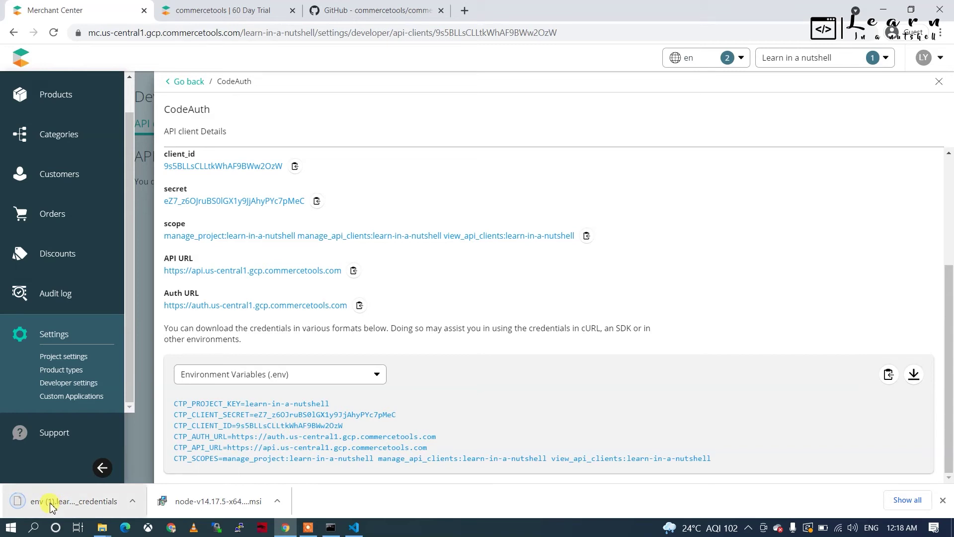
Step: Move the downloaded credentials file into the VS Code project and rename it to .env
{"action": "left_click_drag", "start_coordinate": [55, 508], "coordinate": [103, 371]}
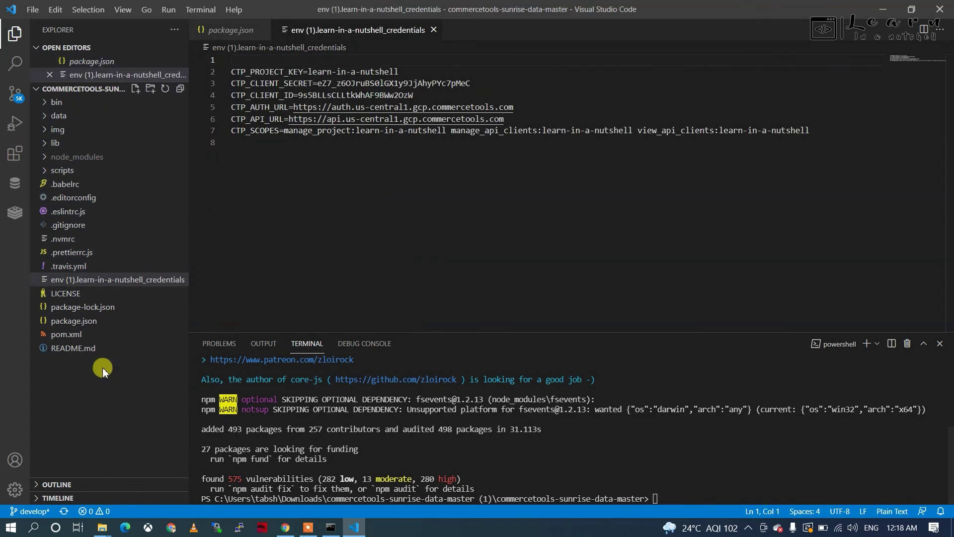
{"action": "right_click", "coordinate": [84, 282]}
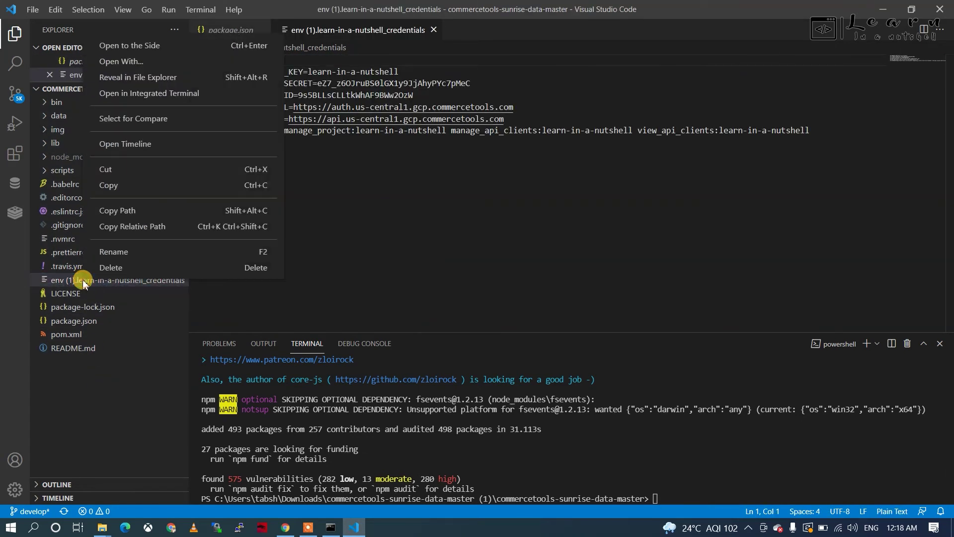
{"action": "left_click", "coordinate": [119, 251]}
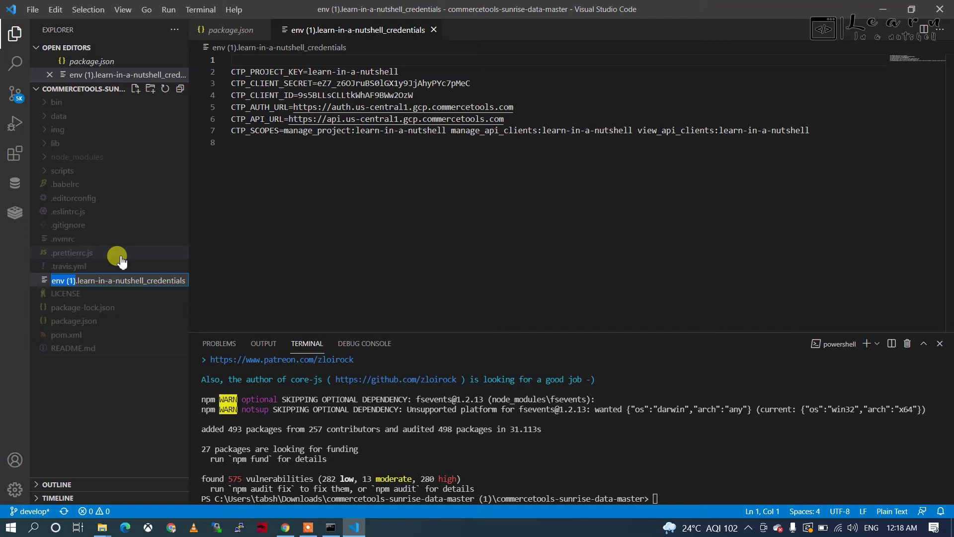
{"action": "key", "text": "ctrl+a"}
{"action": "type", "text": "."}
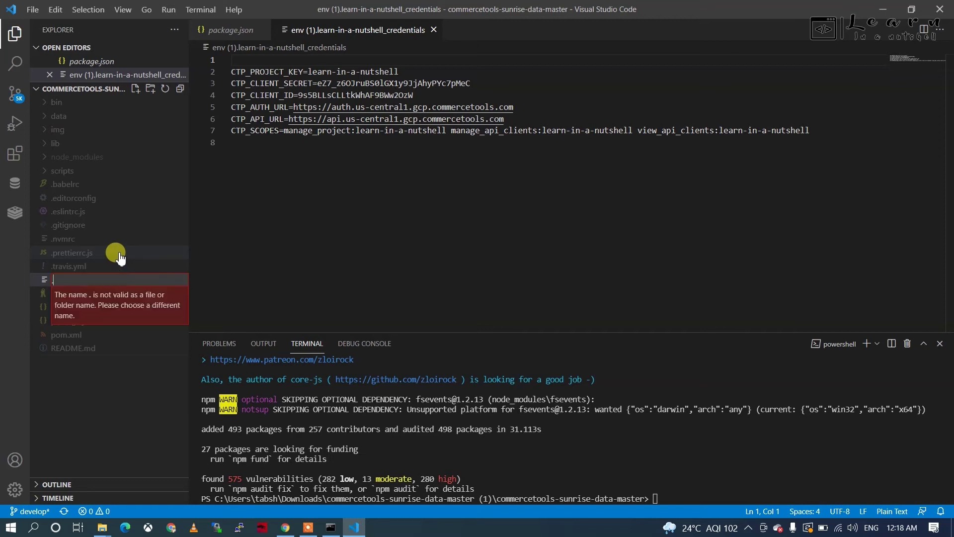
{"action": "type", "text": "env"}
{"action": "key", "text": "Return"}
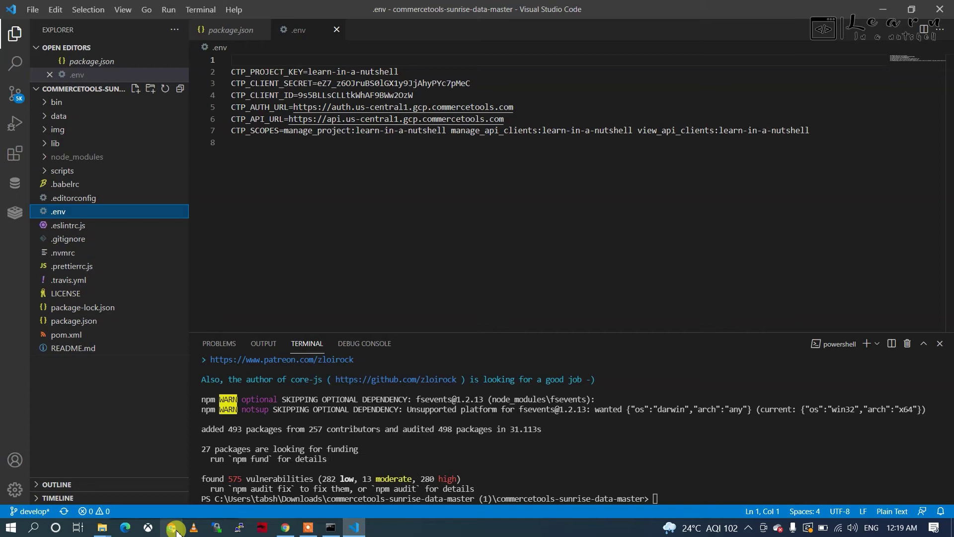
{"action": "left_click", "coordinate": [285, 527]}
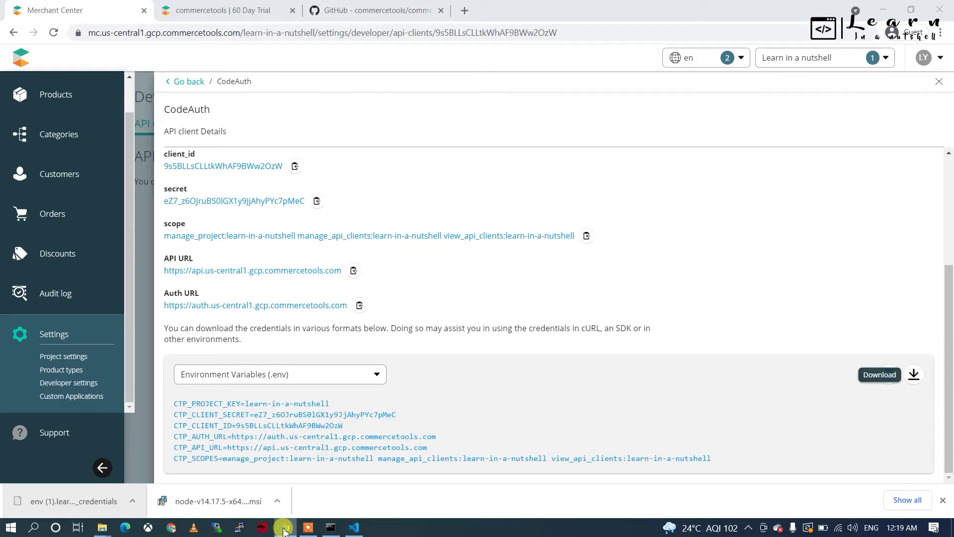
{"action": "mouse_move", "coordinate": [68, 95]}
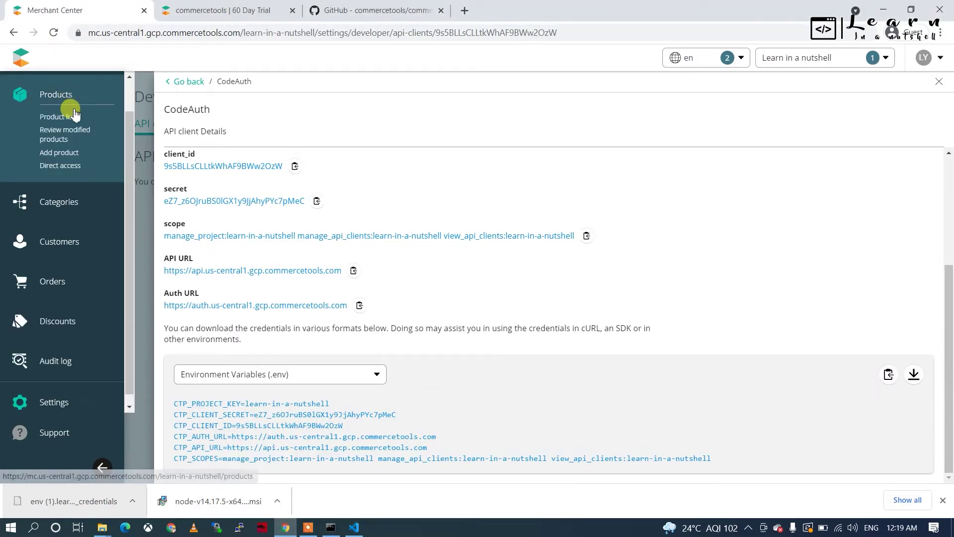
{"action": "left_click", "coordinate": [71, 124]}
{"action": "left_click", "coordinate": [536, 121]}
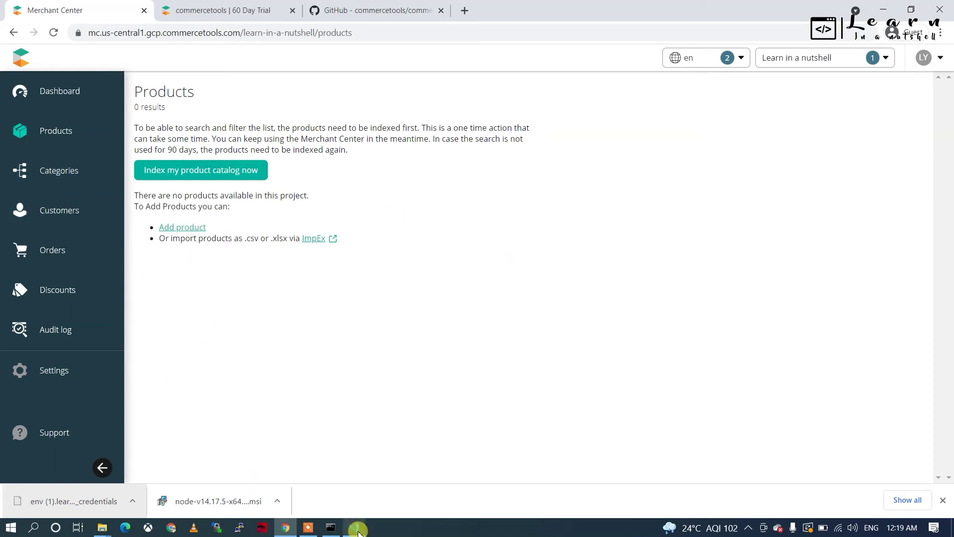
{"action": "left_click", "coordinate": [385, 12]}
{"action": "scroll", "coordinate": [284, 215], "scroll_direction": "down", "scroll_amount": 1}
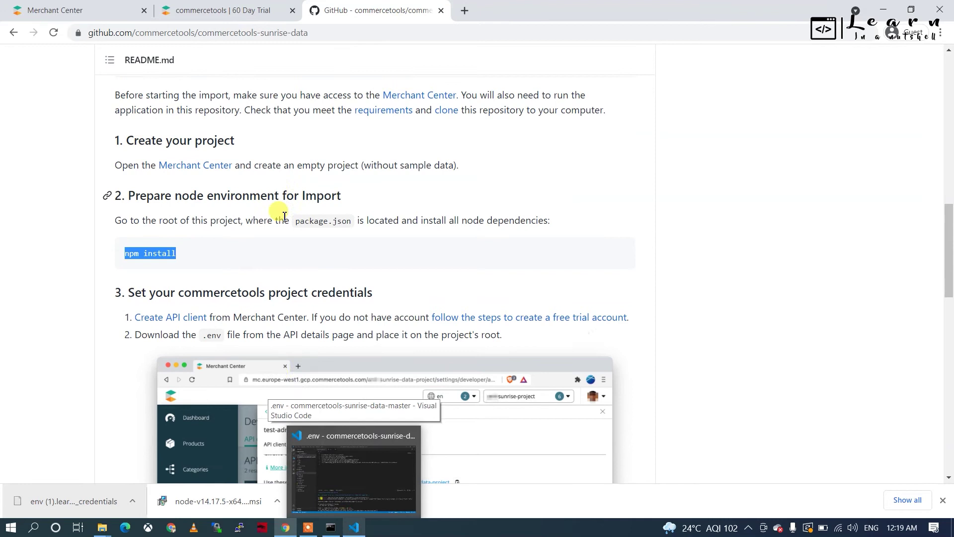
{"action": "scroll", "coordinate": [285, 215], "scroll_direction": "down", "scroll_amount": 15}
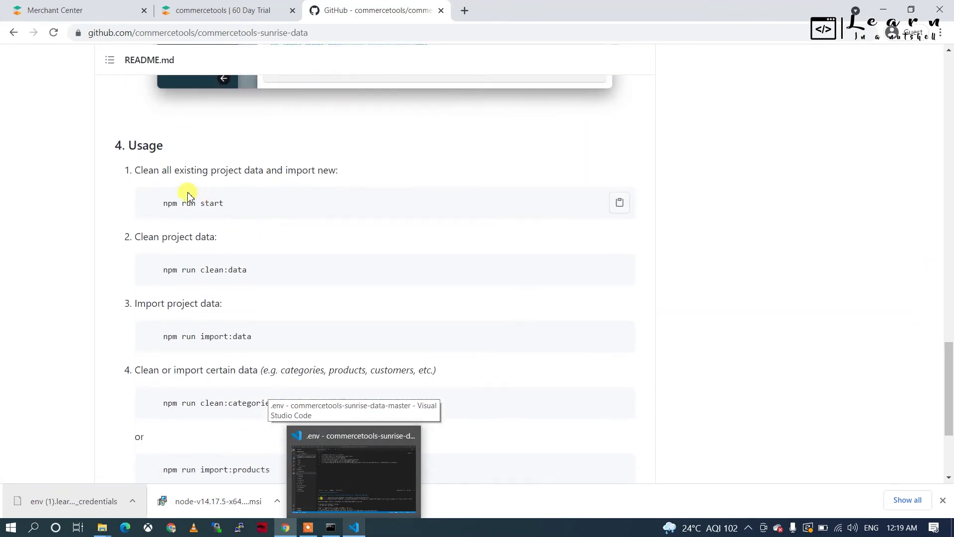
{"action": "scroll", "coordinate": [172, 370], "scroll_direction": "down", "scroll_amount": 1}
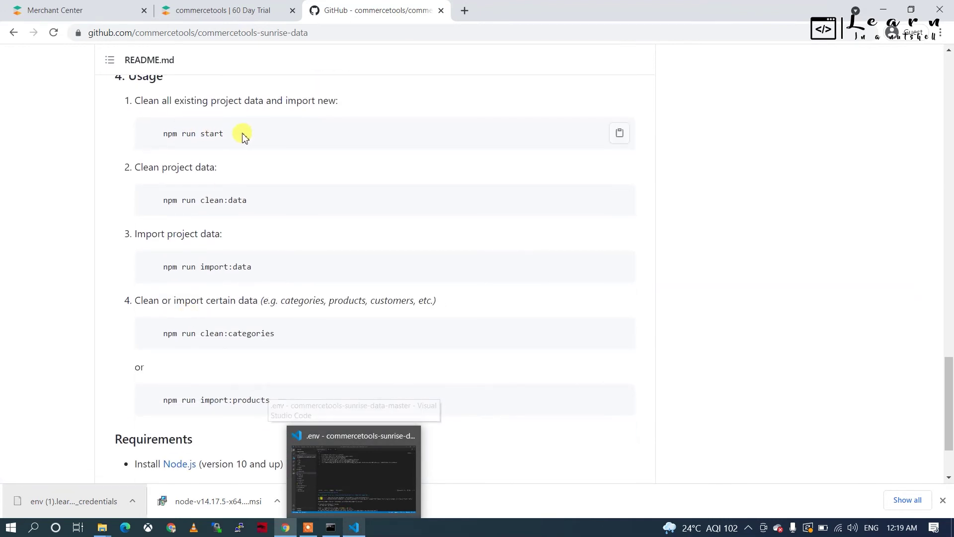
{"action": "left_click_drag", "start_coordinate": [244, 138], "coordinate": [170, 139]}
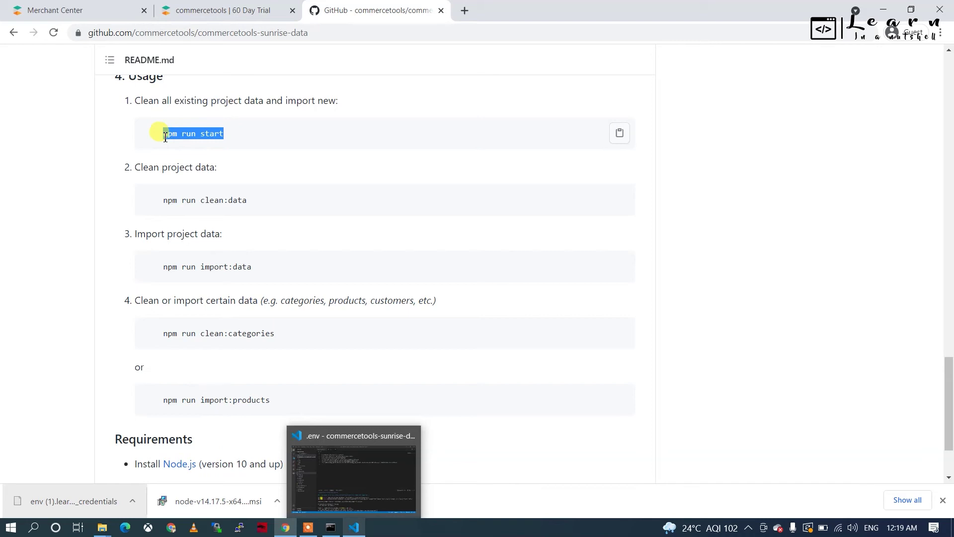
{"action": "left_click", "coordinate": [360, 529]}
{"action": "mouse_move", "coordinate": [362, 531]}
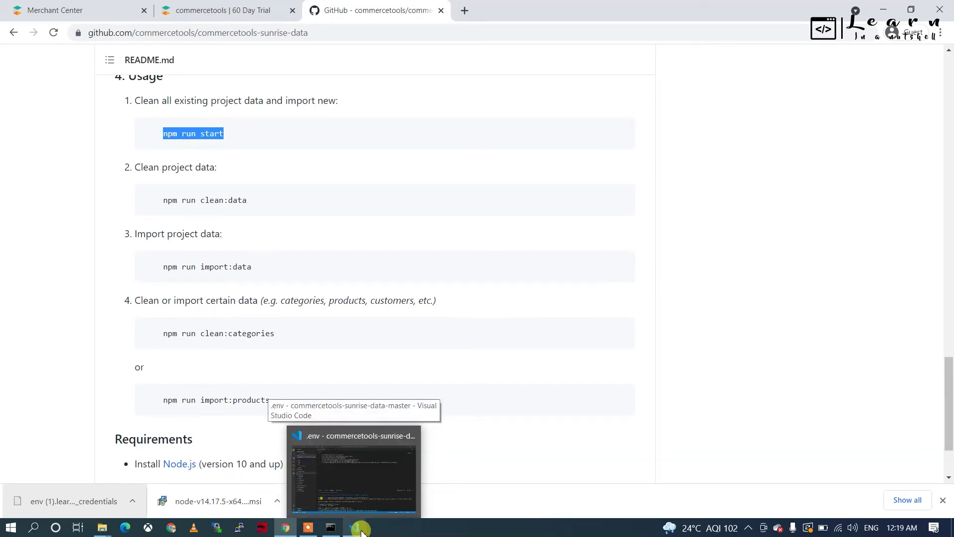
{"action": "left_click", "coordinate": [368, 497]}
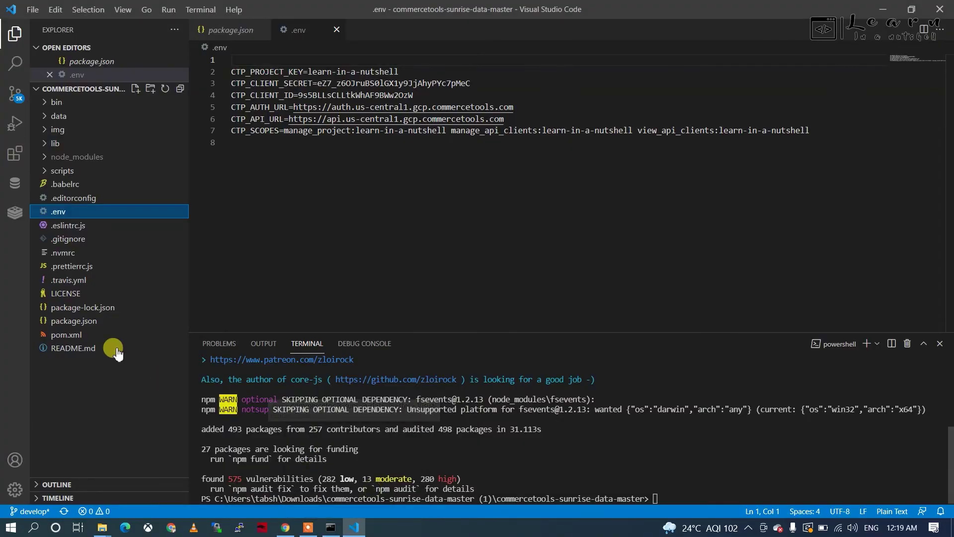
Step: Open package.json and find the clean:data and start scripts
{"action": "left_click", "coordinate": [99, 322]}
{"action": "scroll", "coordinate": [330, 224], "scroll_direction": "up", "scroll_amount": 10}
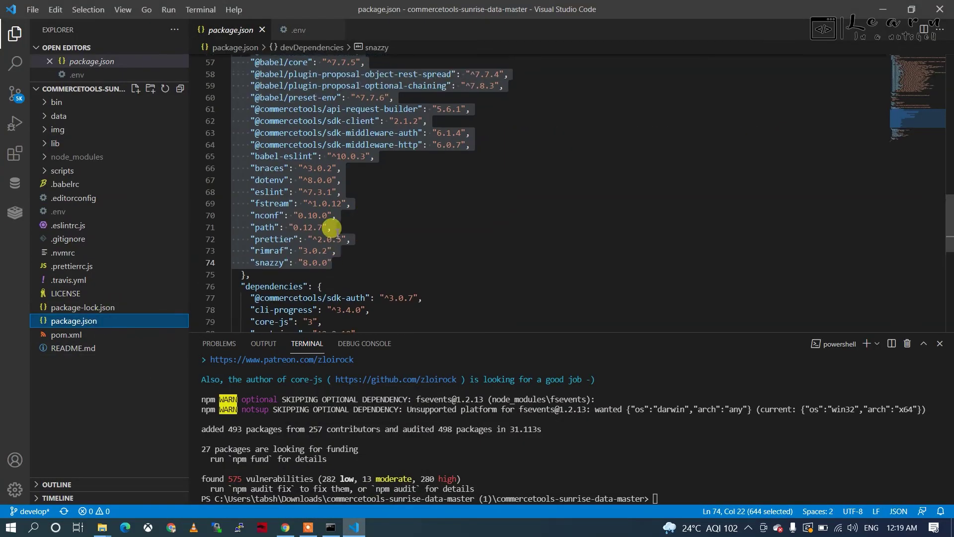
{"action": "scroll", "coordinate": [332, 230], "scroll_direction": "up", "scroll_amount": 6}
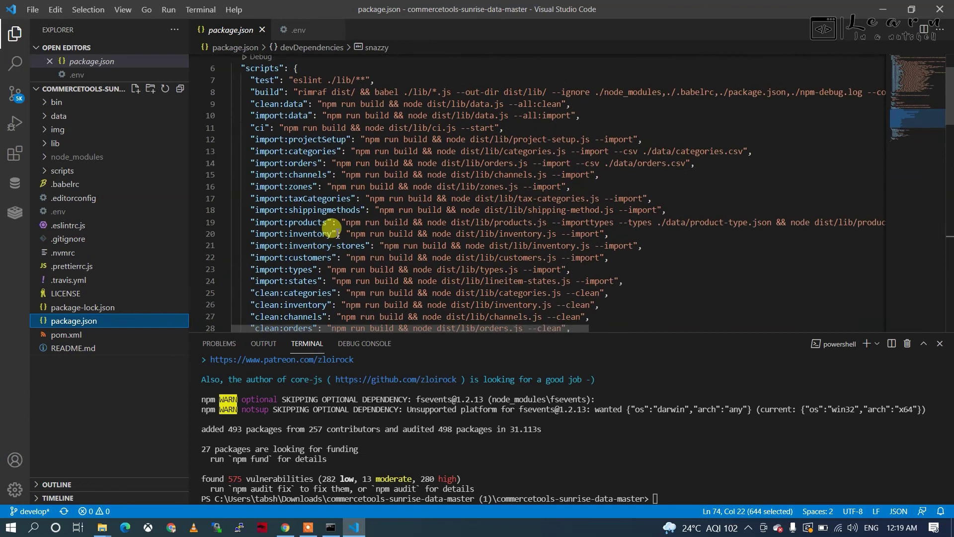
{"action": "double_click", "coordinate": [260, 163]}
{"action": "scroll", "coordinate": [256, 224], "scroll_direction": "down", "scroll_amount": 7}
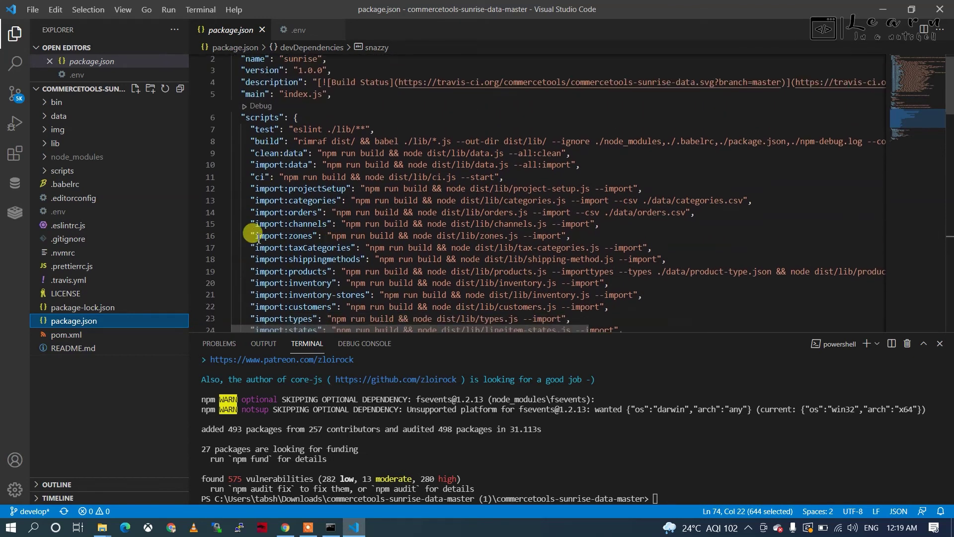
{"action": "key", "text": "ctrl+f"}
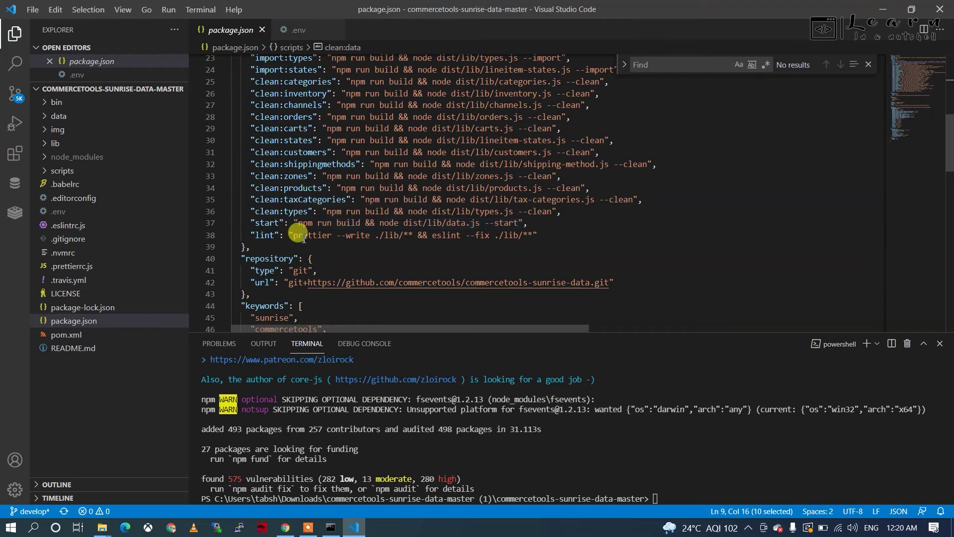
{"action": "double_click", "coordinate": [305, 223]}
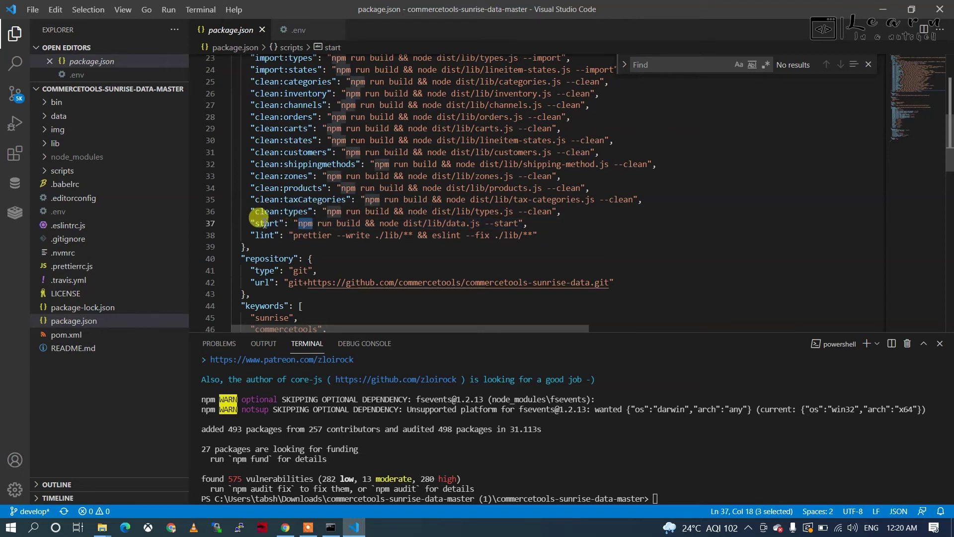
{"action": "double_click", "coordinate": [263, 223]}
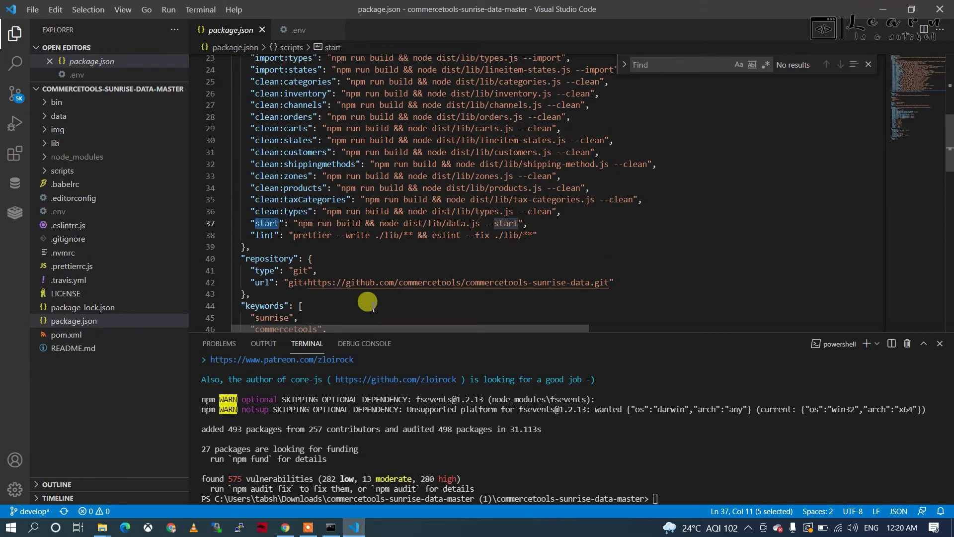
Step: Compare the clean:data and start scripts against the README's usage commands
{"action": "key", "text": "alt+Tab"}
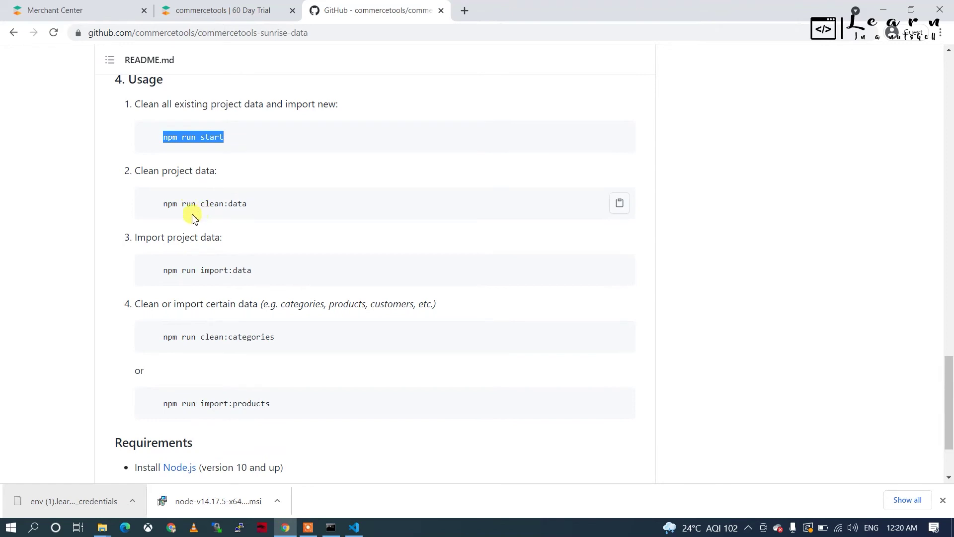
{"action": "key", "text": "alt+Tab"}
{"action": "scroll", "coordinate": [376, 233], "scroll_direction": "up", "scroll_amount": 5}
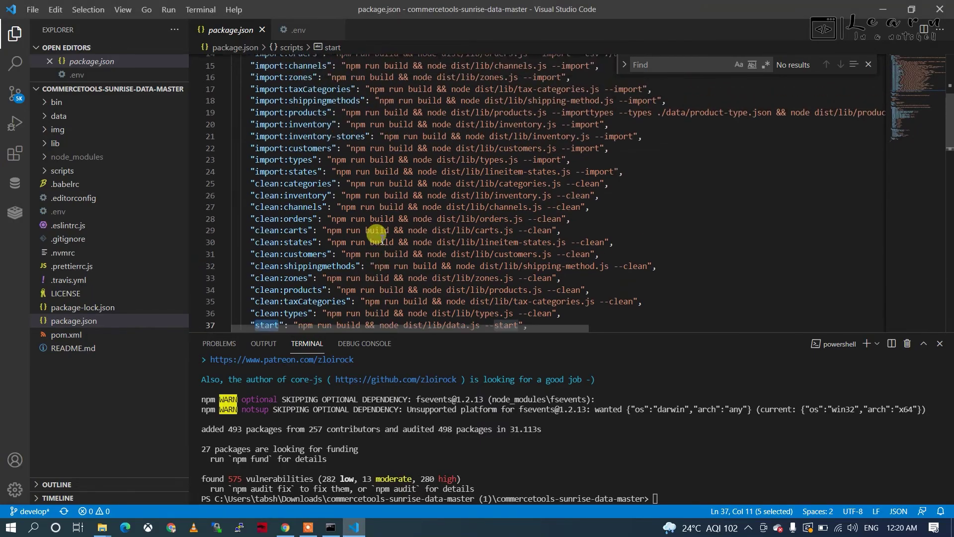
{"action": "scroll", "coordinate": [376, 234], "scroll_direction": "up", "scroll_amount": 1}
{"action": "left_click_drag", "start_coordinate": [256, 125], "coordinate": [304, 126]}
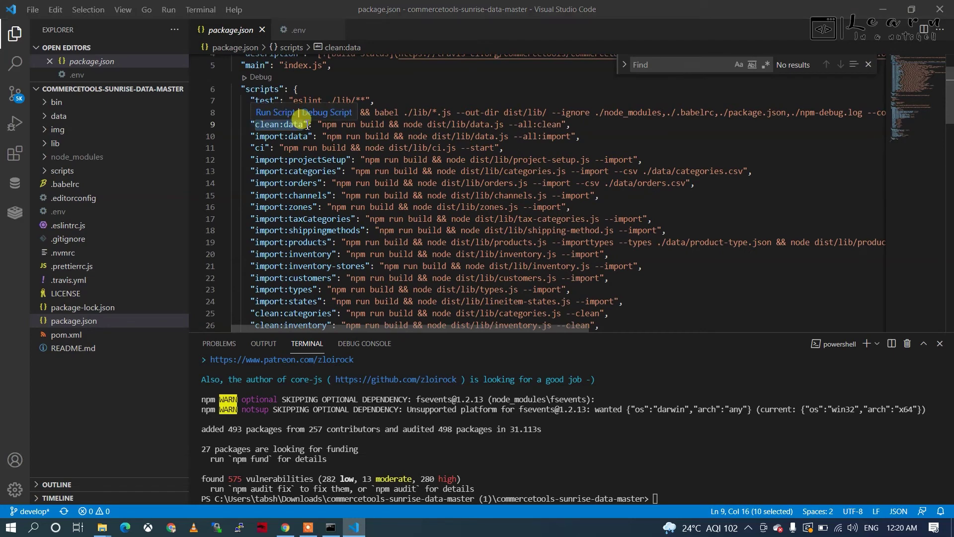
{"action": "key", "text": "alt+Tab"}
{"action": "scroll", "coordinate": [193, 331], "scroll_direction": "down", "scroll_amount": 2}
{"action": "key", "text": "alt+Tab"}
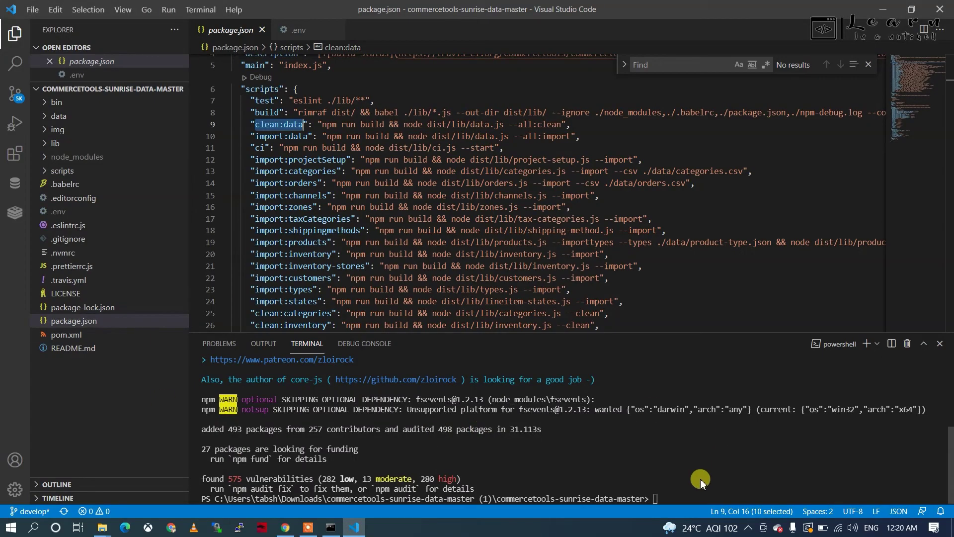
Step: Run npm run start in the terminal and review the deleting and importing output
{"action": "type", "text": "npm run start"}
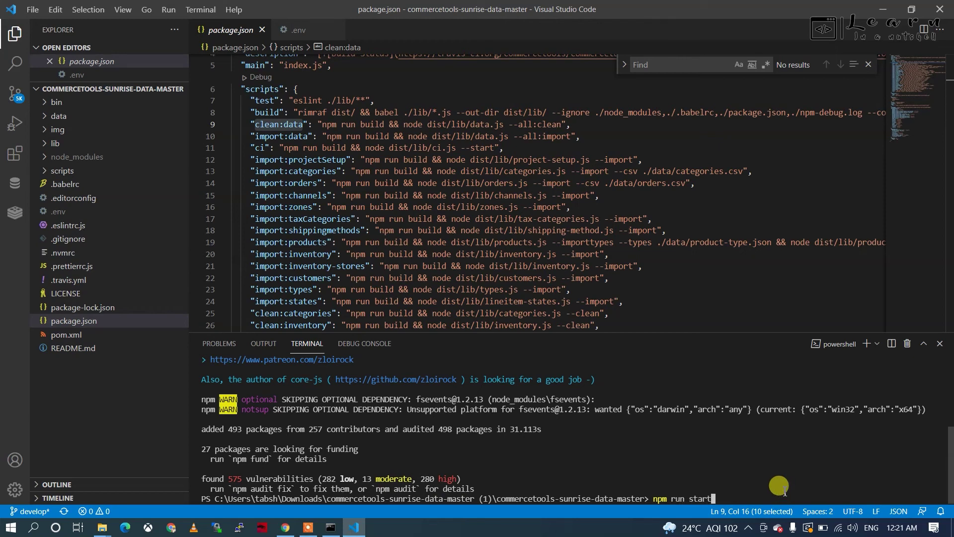
{"action": "key", "text": "Return"}
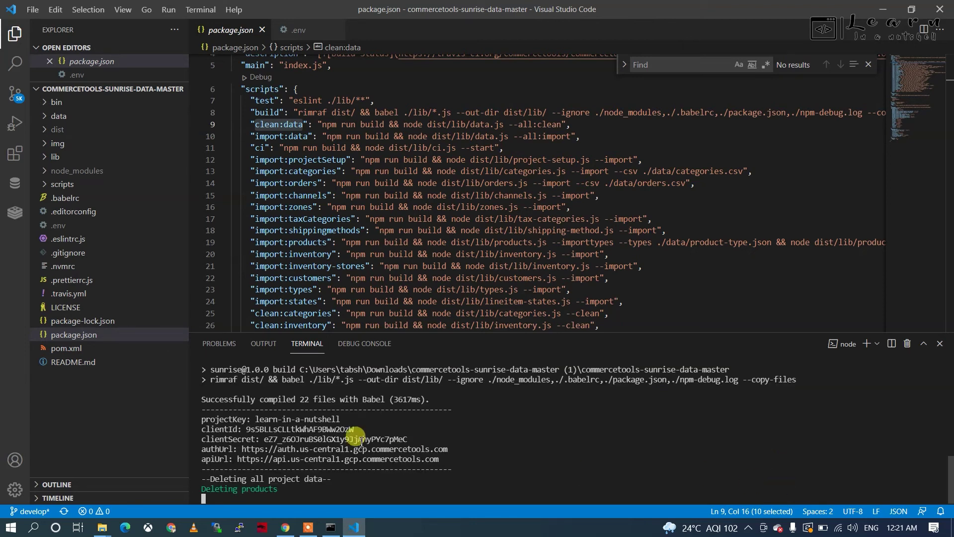
{"action": "left_click_drag", "start_coordinate": [201, 419], "coordinate": [451, 438]}
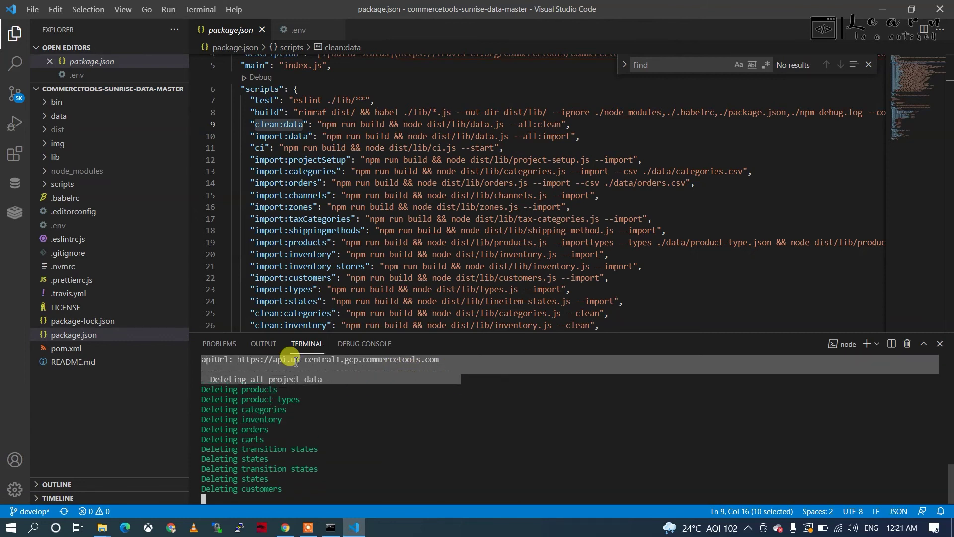
{"action": "scroll", "coordinate": [354, 197], "scroll_direction": "down", "scroll_amount": 13}
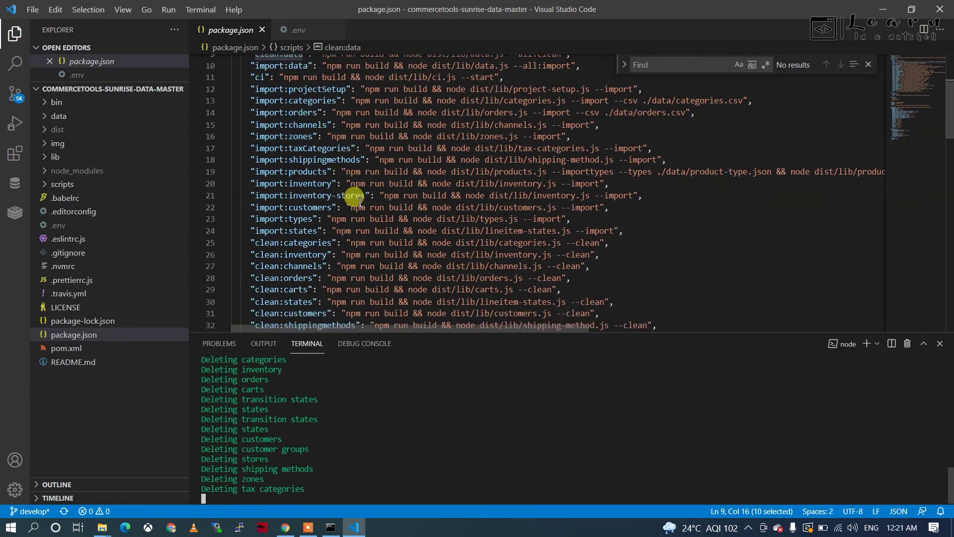
{"action": "scroll", "coordinate": [354, 196], "scroll_direction": "down", "scroll_amount": 8}
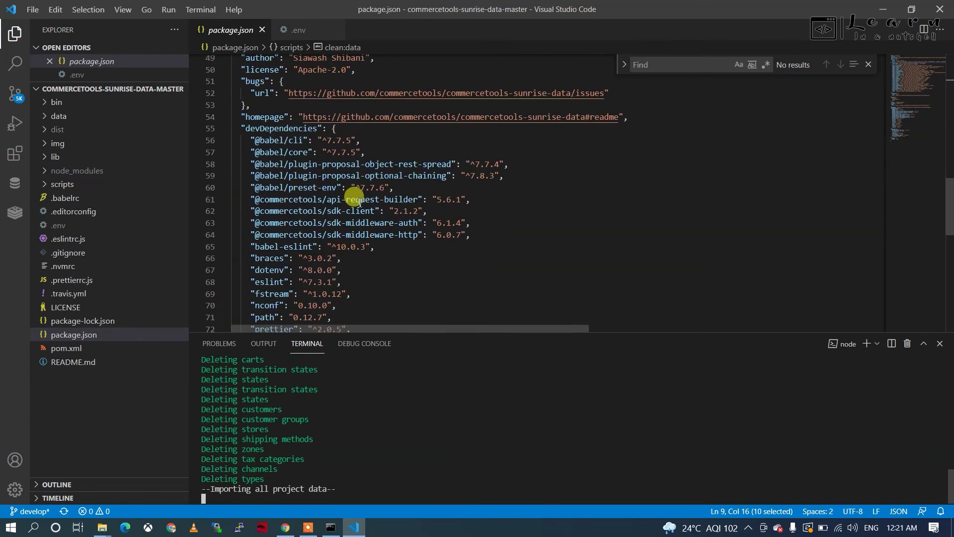
{"action": "scroll", "coordinate": [354, 196], "scroll_direction": "up", "scroll_amount": 1}
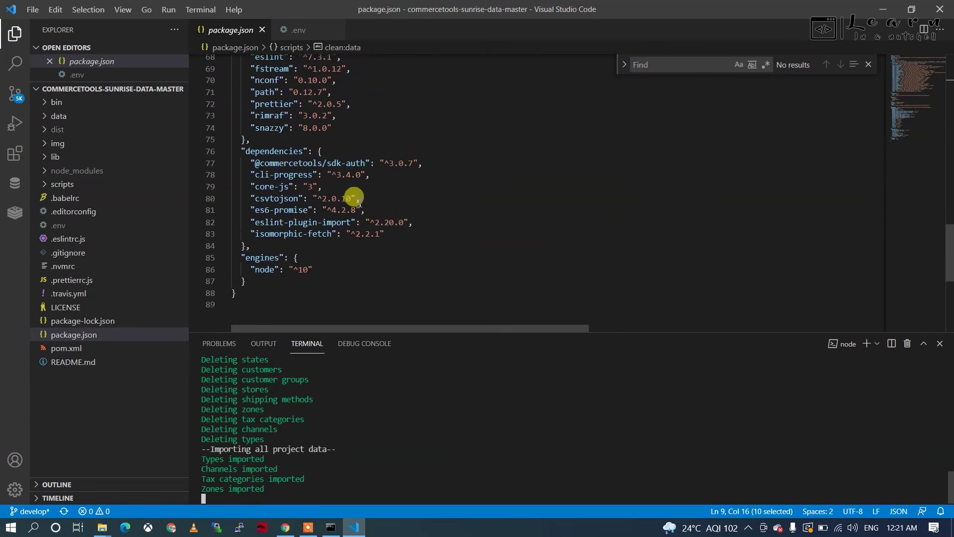
{"action": "triple_click", "coordinate": [348, 196]}
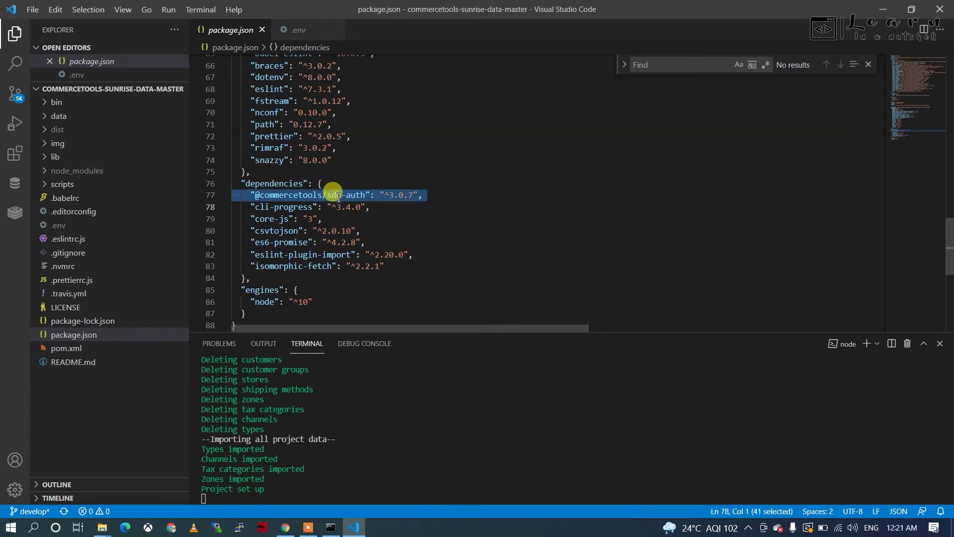
{"action": "scroll", "coordinate": [317, 197], "scroll_direction": "up", "scroll_amount": 2}
{"action": "scroll", "coordinate": [311, 195], "scroll_direction": "up", "scroll_amount": 2}
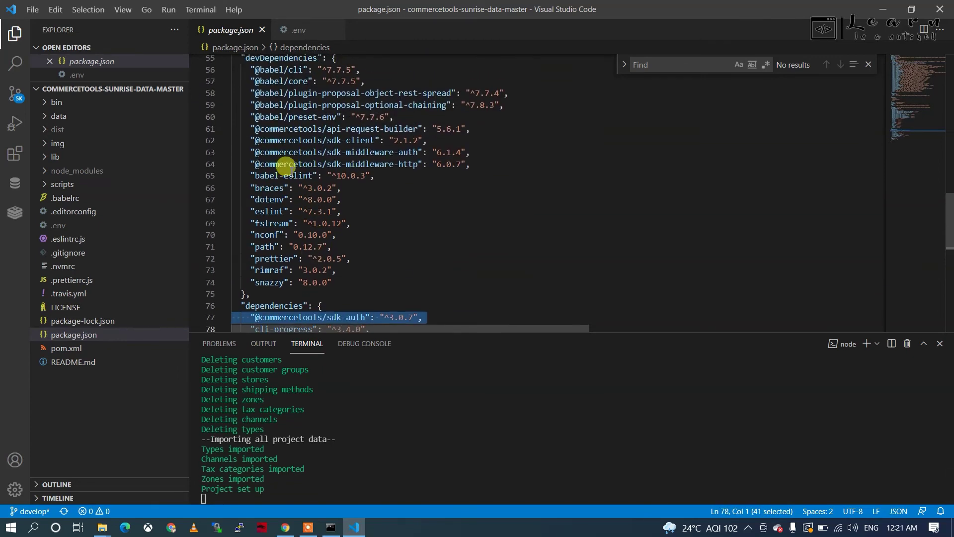
{"action": "scroll", "coordinate": [317, 128], "scroll_direction": "up", "scroll_amount": 2}
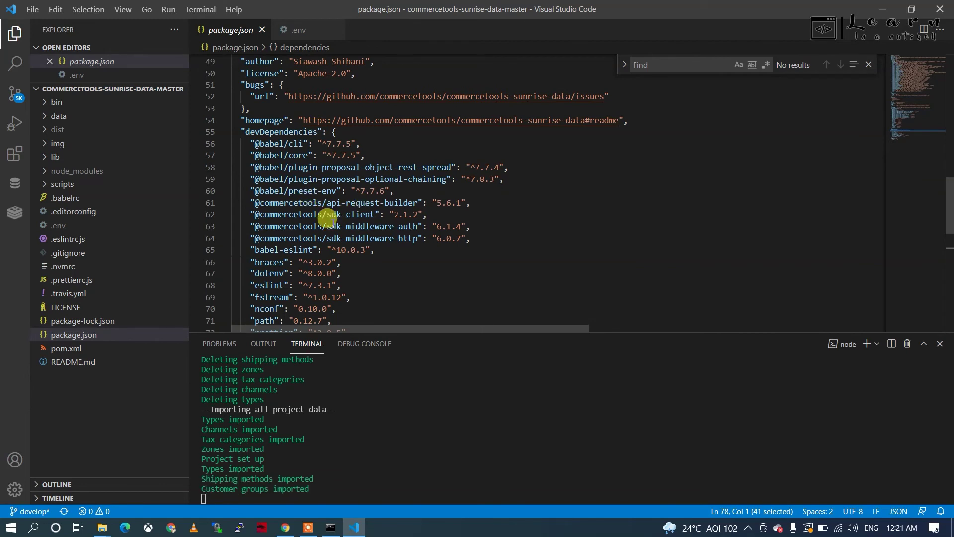
{"action": "scroll", "coordinate": [296, 255], "scroll_direction": "up", "scroll_amount": 1}
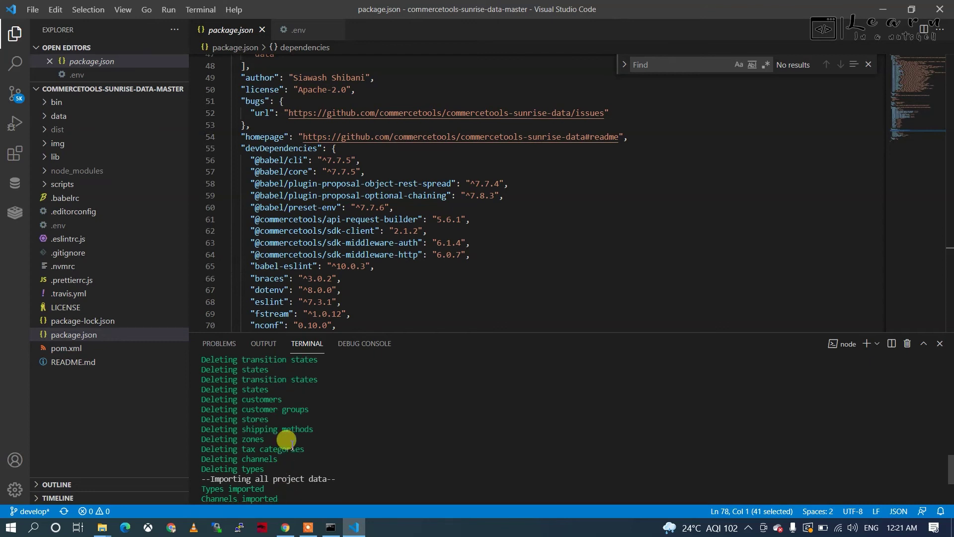
{"action": "scroll", "coordinate": [287, 440], "scroll_direction": "up", "scroll_amount": 2}
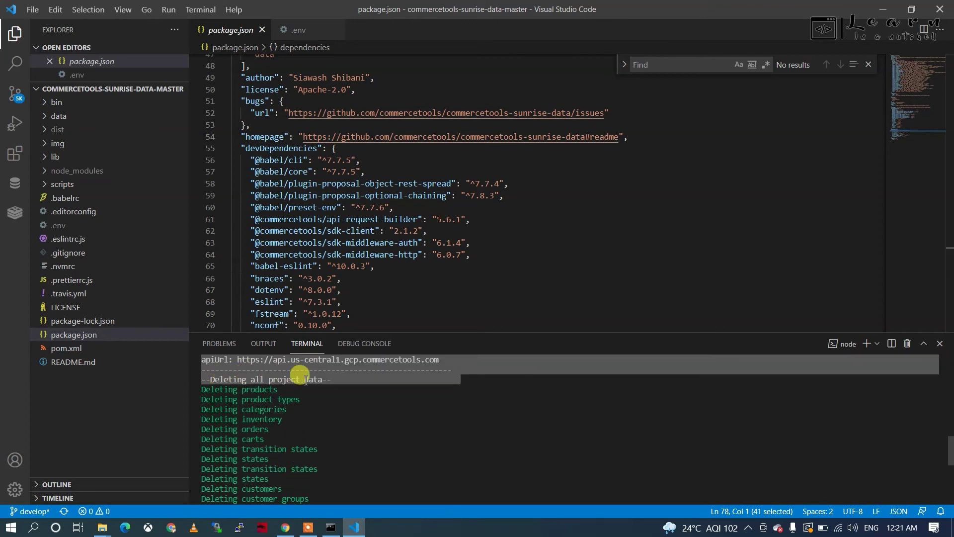
{"action": "scroll", "coordinate": [261, 435], "scroll_direction": "down", "scroll_amount": 3}
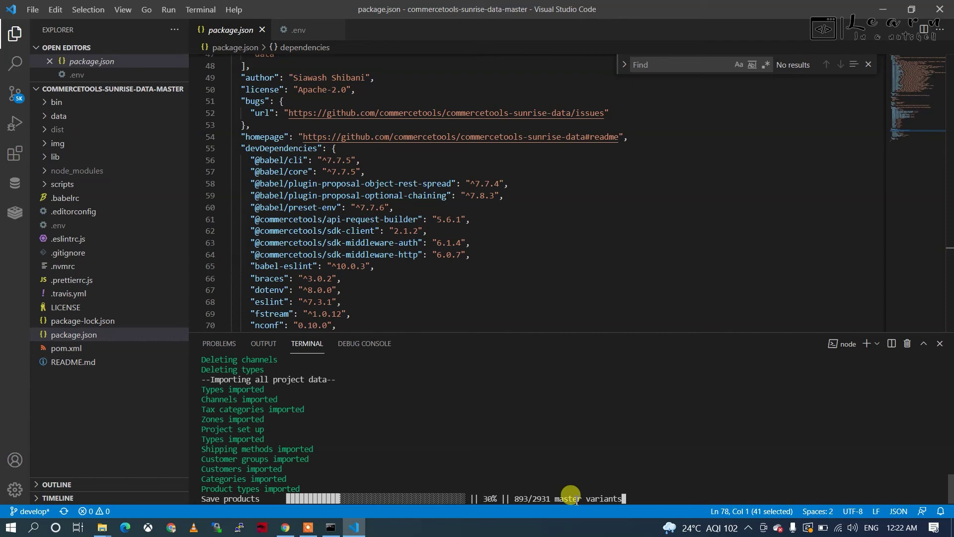
Step: Reload Products to show the 1,260 imported items, then view the imported categories
{"action": "left_click", "coordinate": [285, 528]}
{"action": "left_click", "coordinate": [82, 10]}
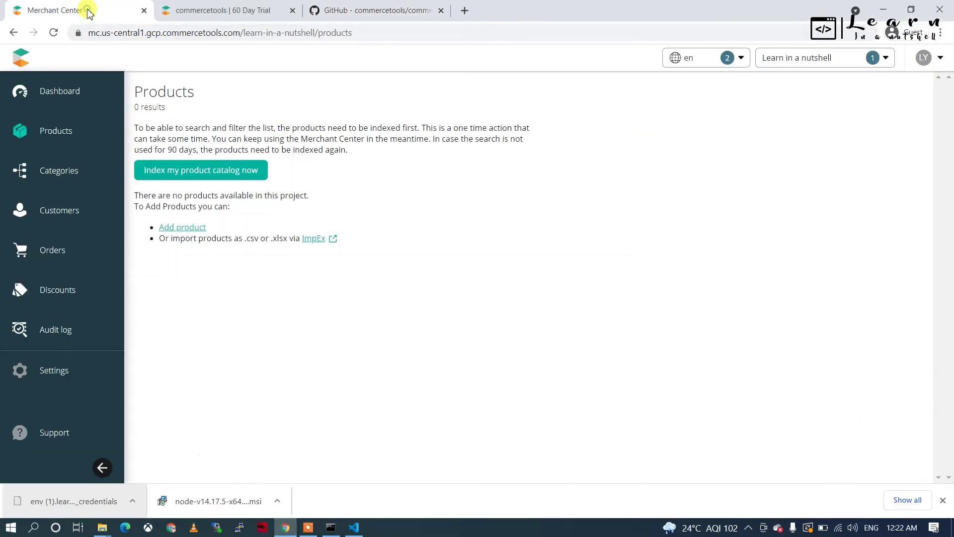
{"action": "left_click", "coordinate": [53, 32]}
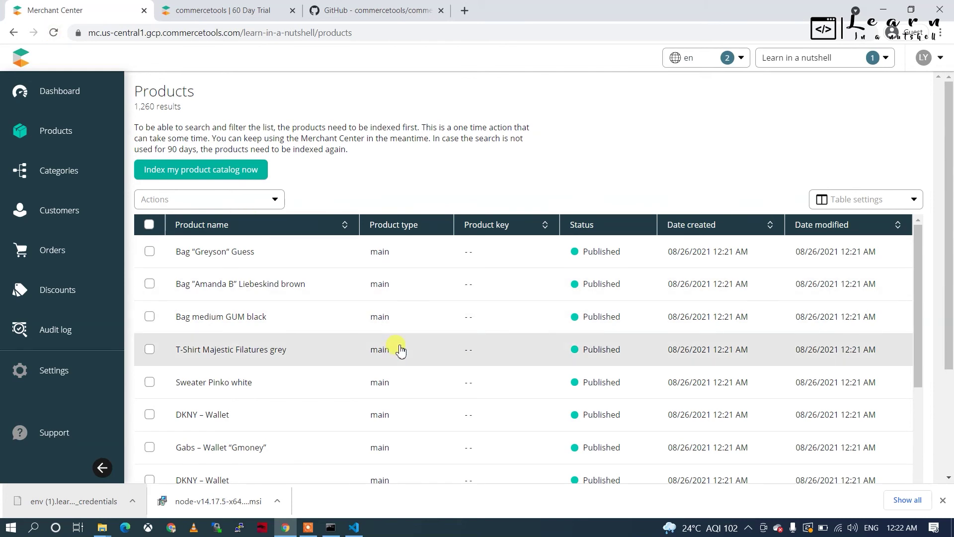
{"action": "scroll", "coordinate": [369, 417], "scroll_direction": "down", "scroll_amount": 5}
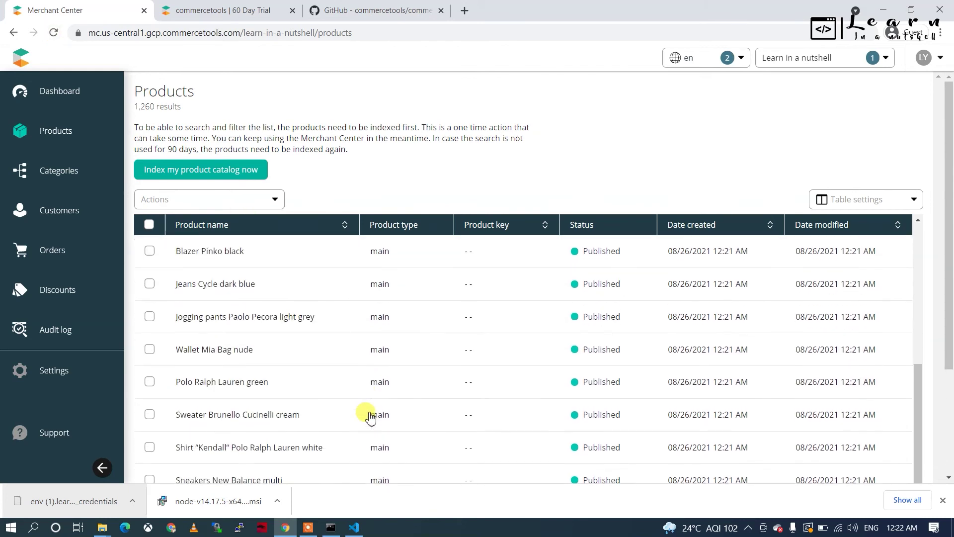
{"action": "scroll", "coordinate": [371, 417], "scroll_direction": "down", "scroll_amount": 1}
{"action": "scroll", "coordinate": [370, 418], "scroll_direction": "down", "scroll_amount": 5}
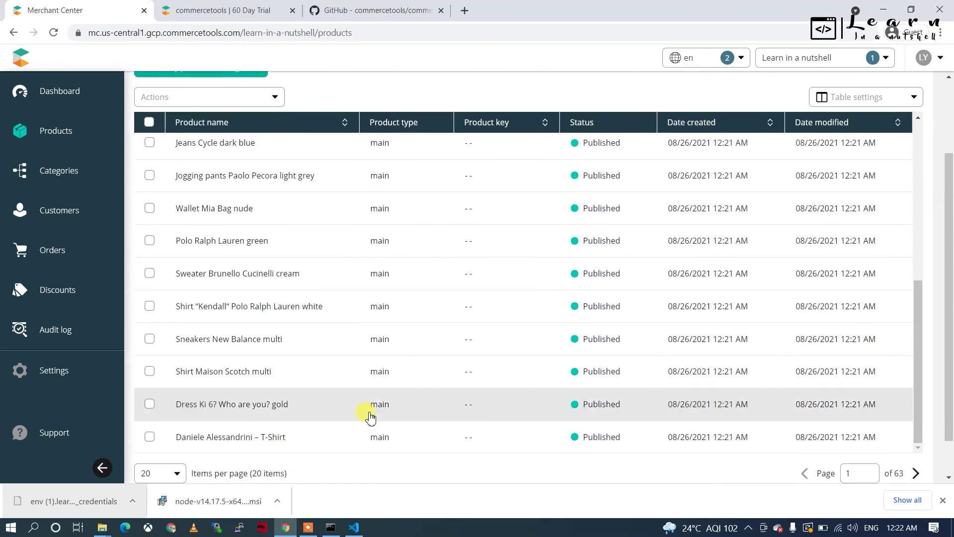
{"action": "scroll", "coordinate": [367, 412], "scroll_direction": "up", "scroll_amount": 10}
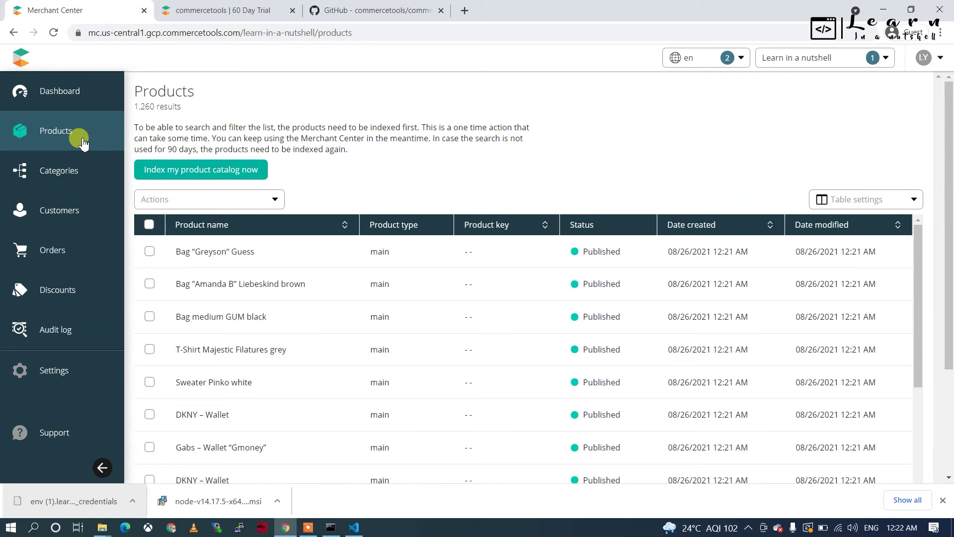
{"action": "left_click", "coordinate": [62, 194]}
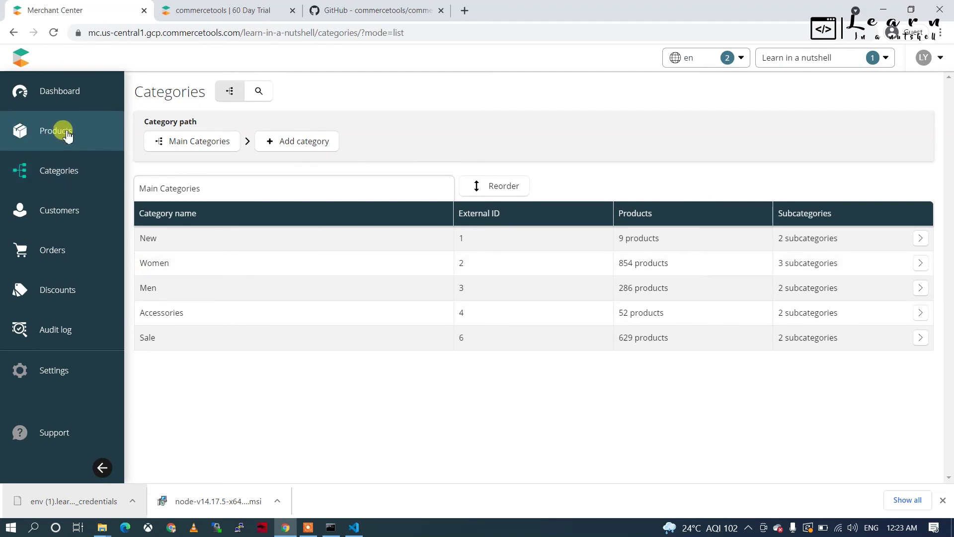
{"action": "left_click", "coordinate": [316, 530]}
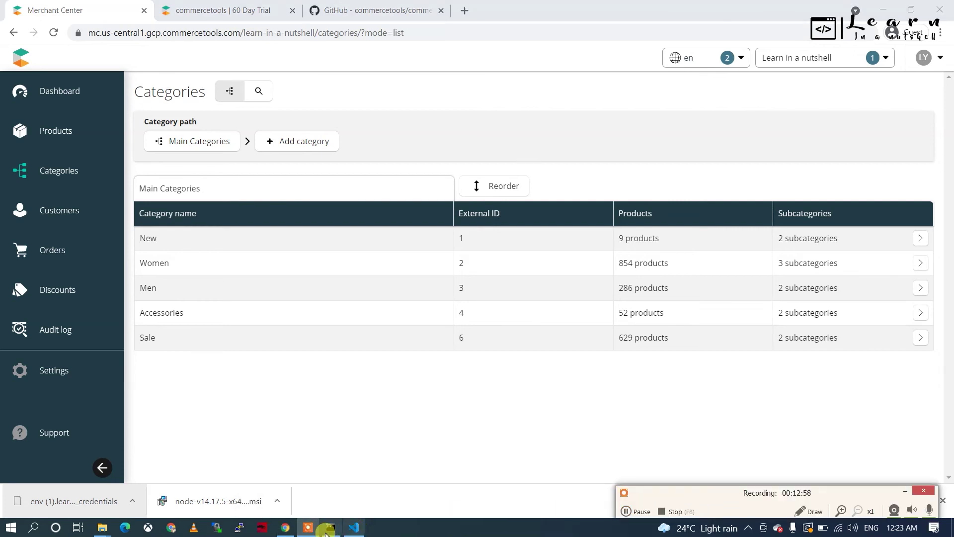
Step: Highlight the clean:data, import:data, clean:categories and import:products commands in the README
{"action": "left_click", "coordinate": [382, 12]}
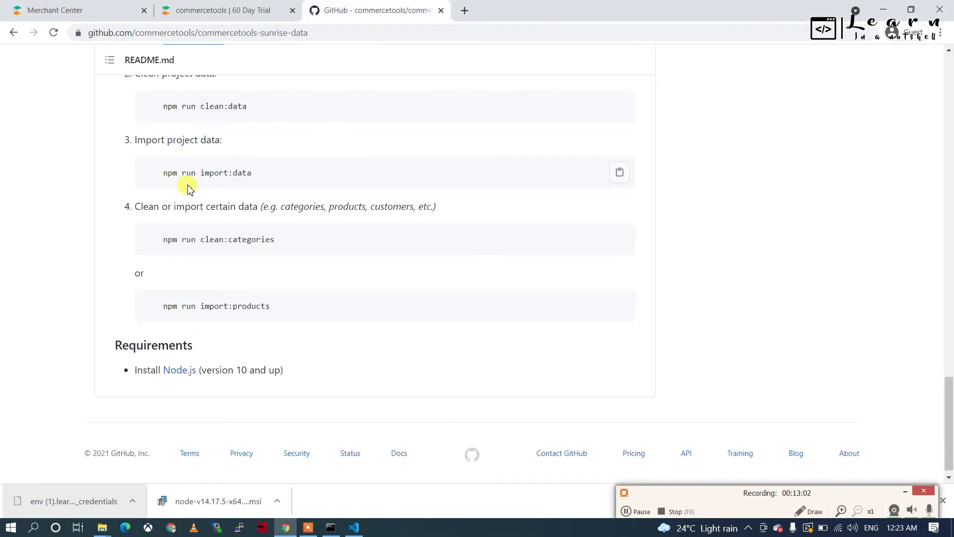
{"action": "left_click_drag", "start_coordinate": [254, 175], "coordinate": [163, 173]}
{"action": "left_click_drag", "start_coordinate": [254, 106], "coordinate": [166, 104]}
{"action": "scroll", "coordinate": [166, 104], "scroll_direction": "up", "scroll_amount": 1}
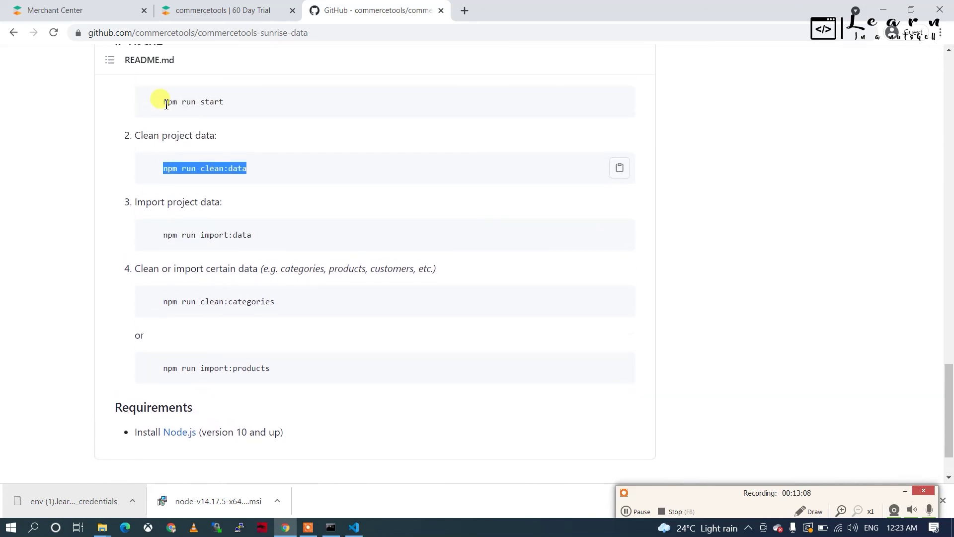
{"action": "scroll", "coordinate": [175, 171], "scroll_direction": "up", "scroll_amount": 1}
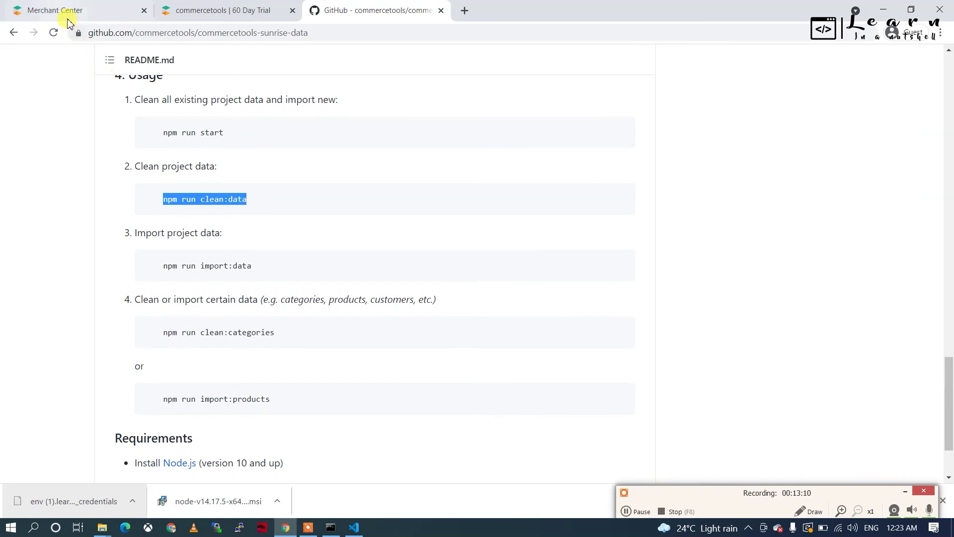
{"action": "scroll", "coordinate": [167, 221], "scroll_direction": "down", "scroll_amount": 2}
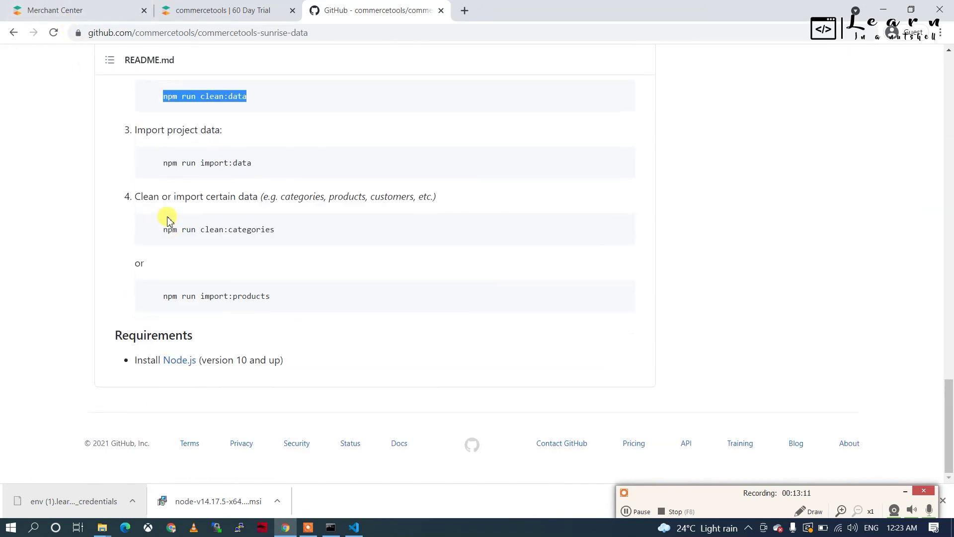
{"action": "left_click", "coordinate": [297, 302]}
{"action": "left_click_drag", "start_coordinate": [297, 301], "coordinate": [150, 291]}
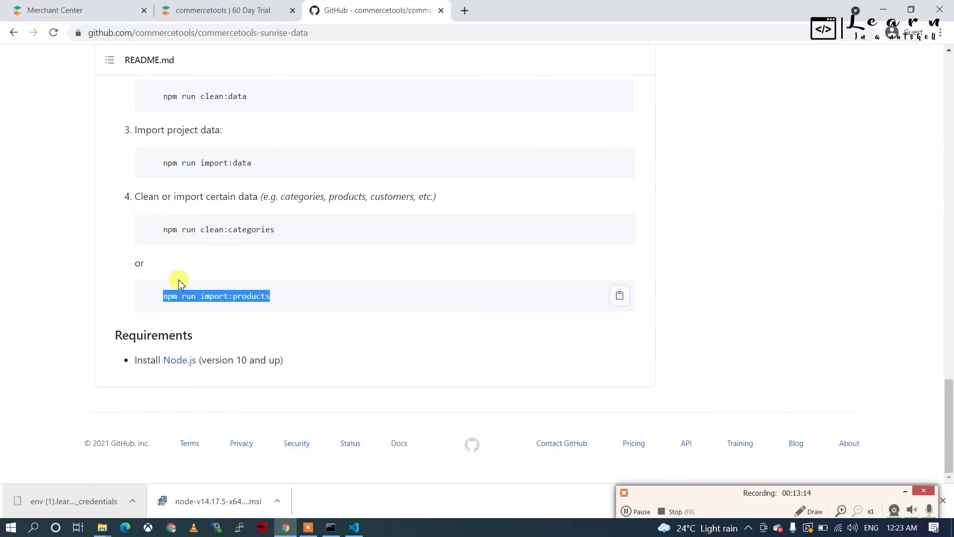
{"action": "left_click_drag", "start_coordinate": [290, 235], "coordinate": [164, 234]}
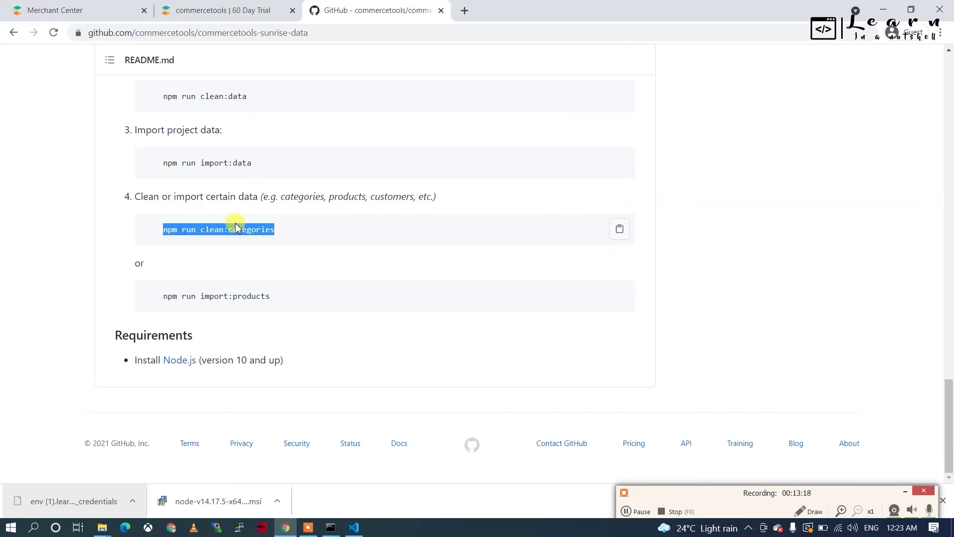
{"action": "double_click", "coordinate": [270, 229]}
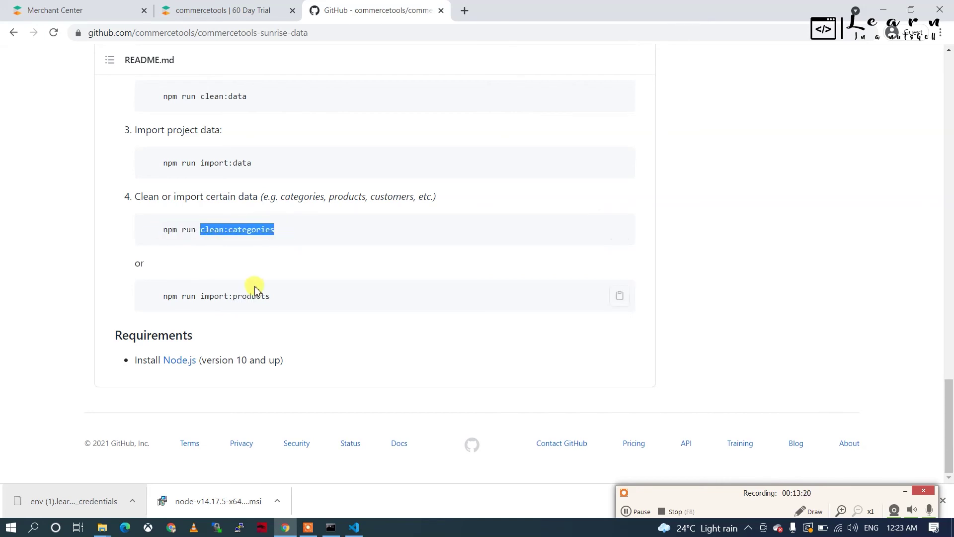
{"action": "double_click", "coordinate": [255, 296]}
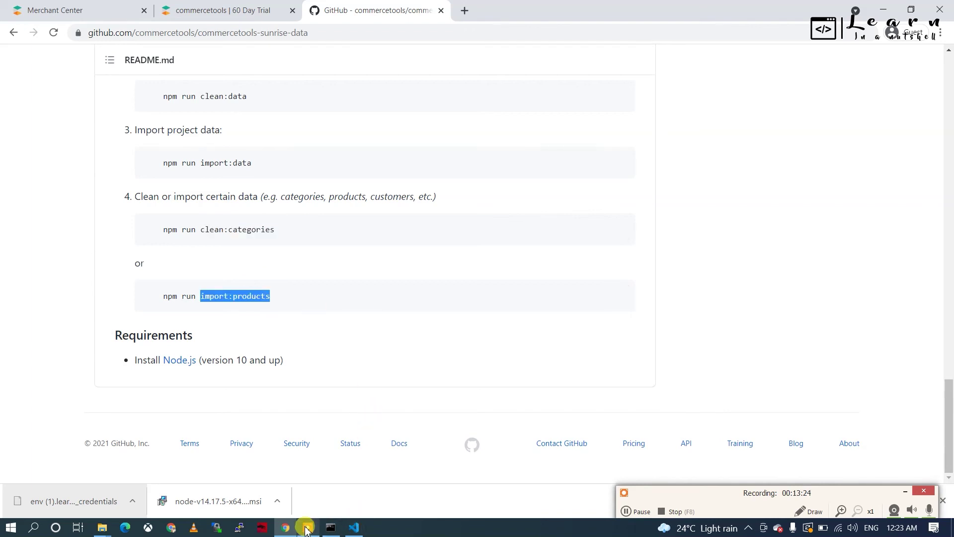
Step: Watch the VS Code terminal until it reports '--All data is imported--'
{"action": "left_click", "coordinate": [352, 528]}
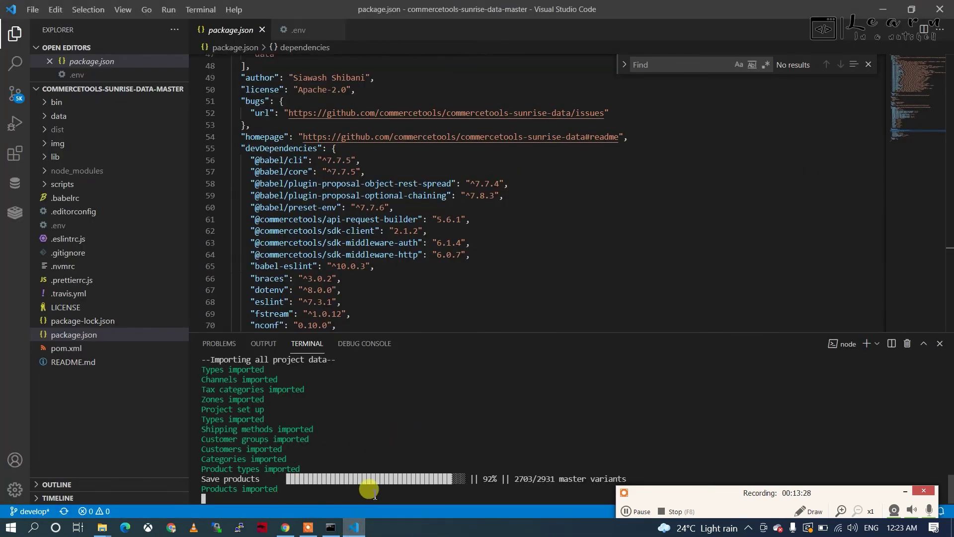
{"action": "scroll", "coordinate": [454, 469], "scroll_direction": "up", "scroll_amount": 1}
{"action": "scroll", "coordinate": [460, 470], "scroll_direction": "down", "scroll_amount": 1}
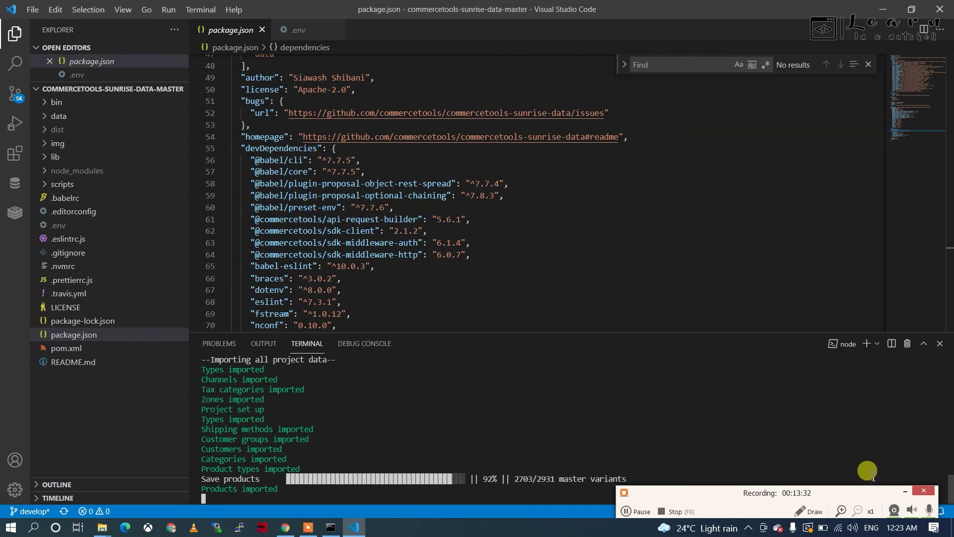
{"action": "left_click", "coordinate": [906, 491]}
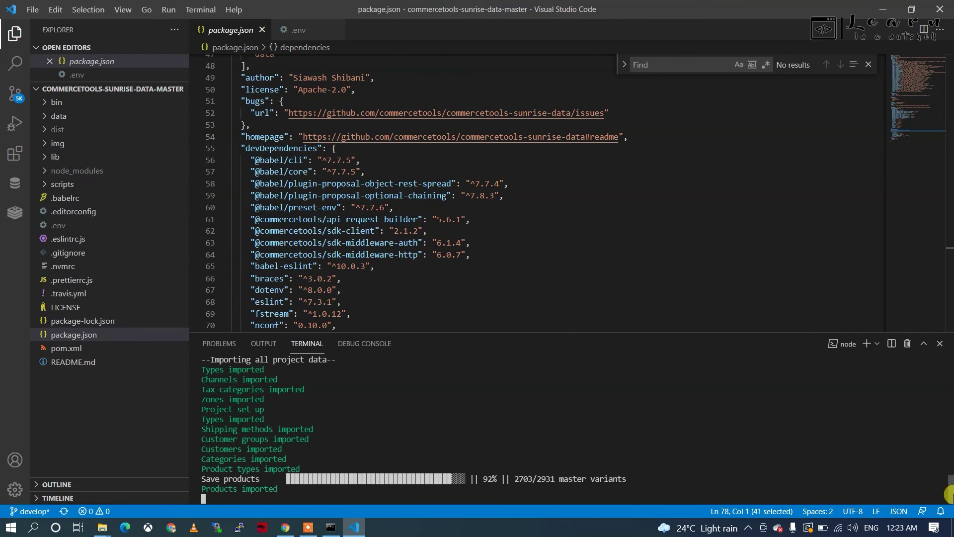
{"action": "left_click_drag", "start_coordinate": [950, 480], "coordinate": [949, 494]}
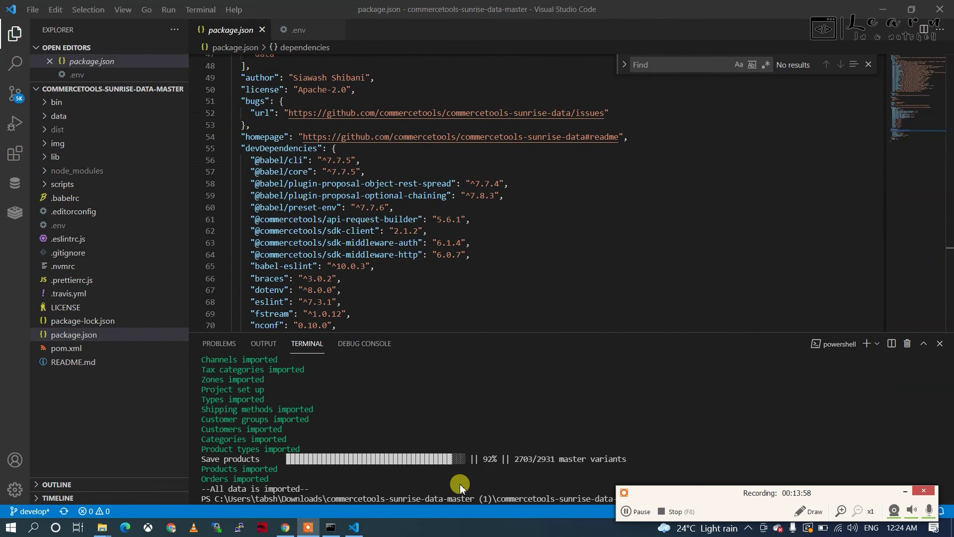
{"action": "key", "text": "alt+Tab"}
{"action": "key", "text": "alt+Tab"}
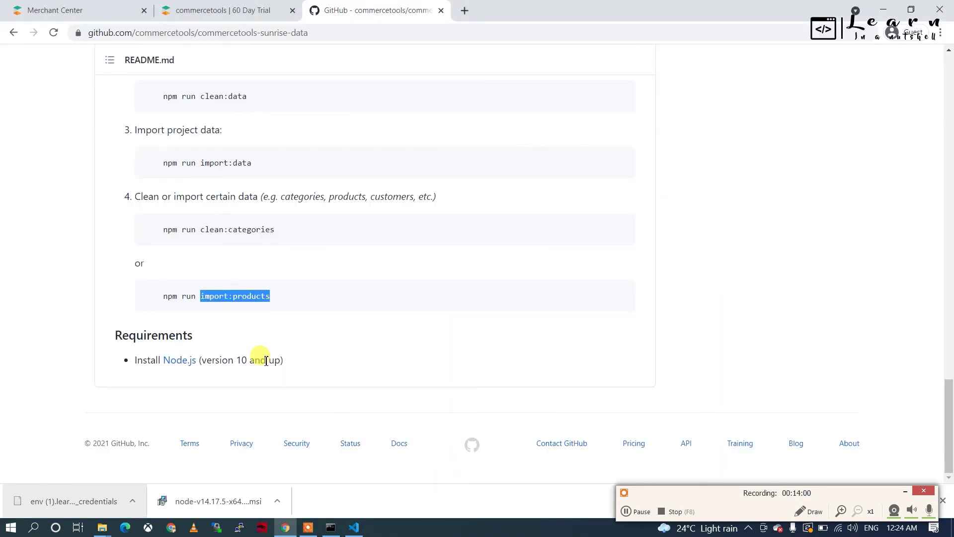
Step: Open Bag “Greyson“ Guess from the 2,703-product list and check its Variants tab
{"action": "left_click", "coordinate": [906, 491]}
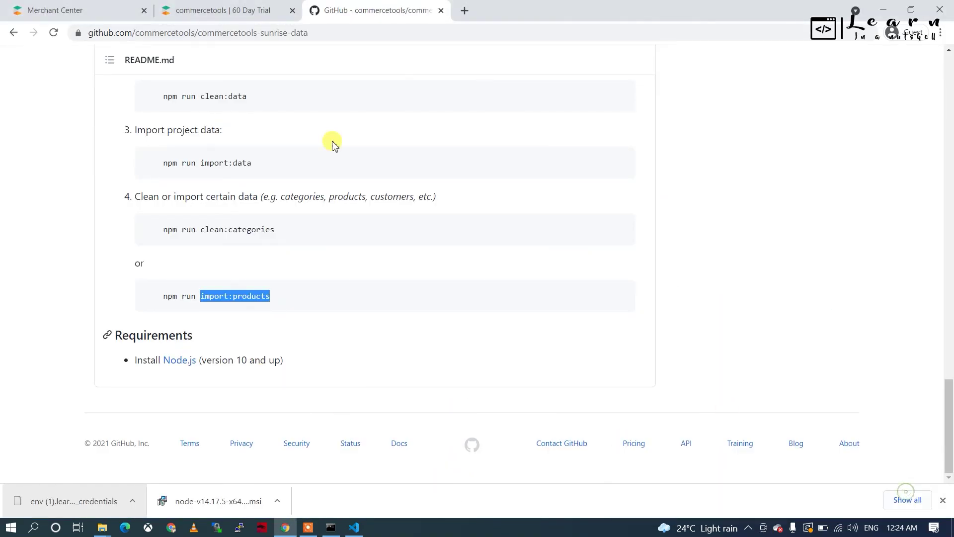
{"action": "left_click", "coordinate": [68, 10]}
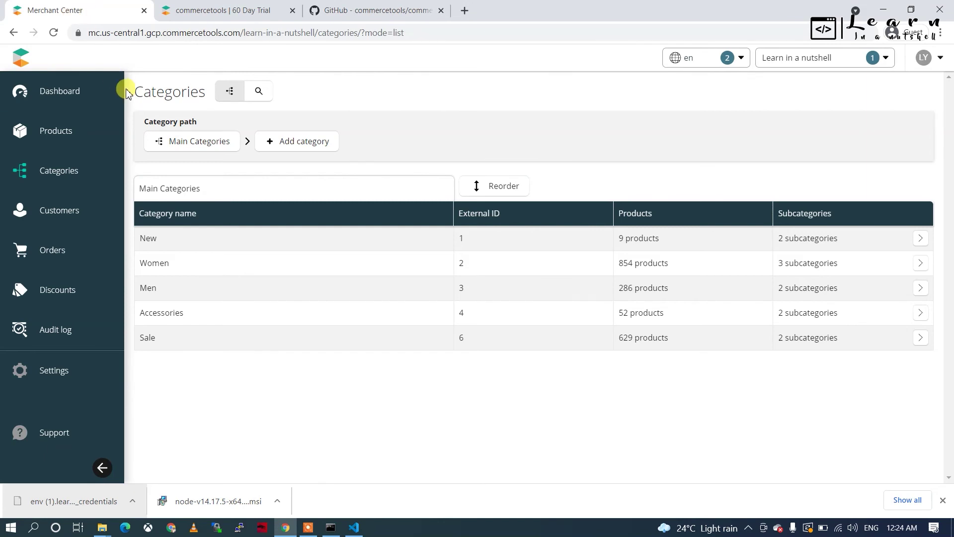
{"action": "mouse_move", "coordinate": [22, 132]}
{"action": "left_click", "coordinate": [58, 154]}
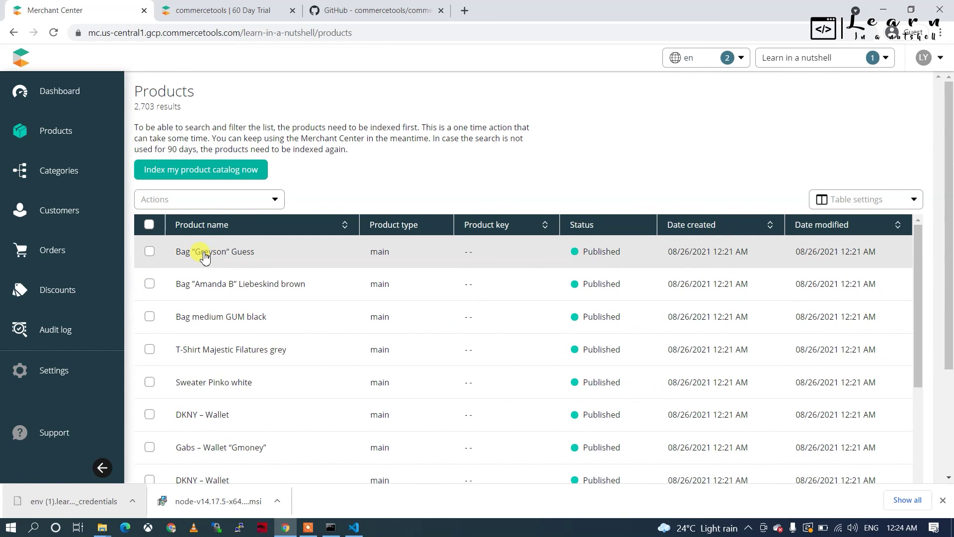
{"action": "left_click", "coordinate": [203, 253]}
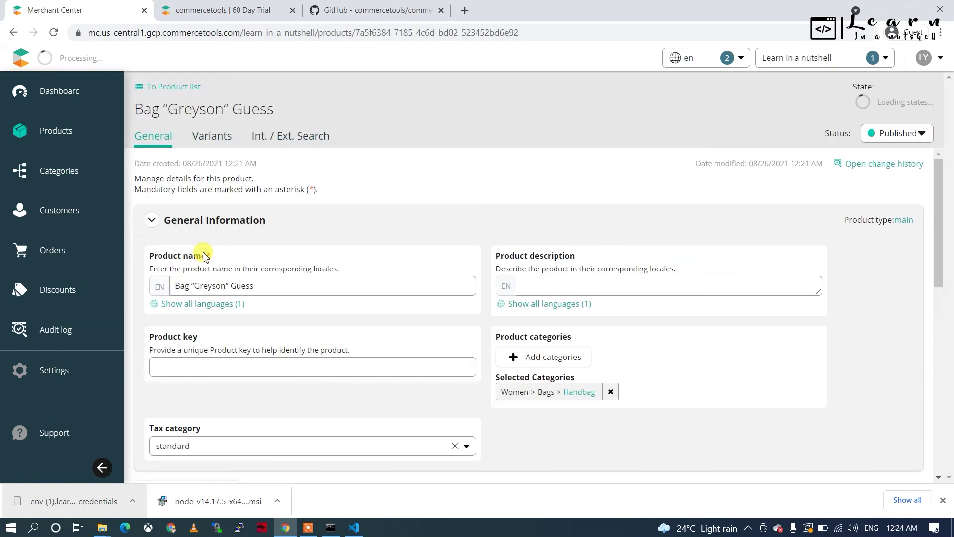
{"action": "left_click", "coordinate": [207, 146]}
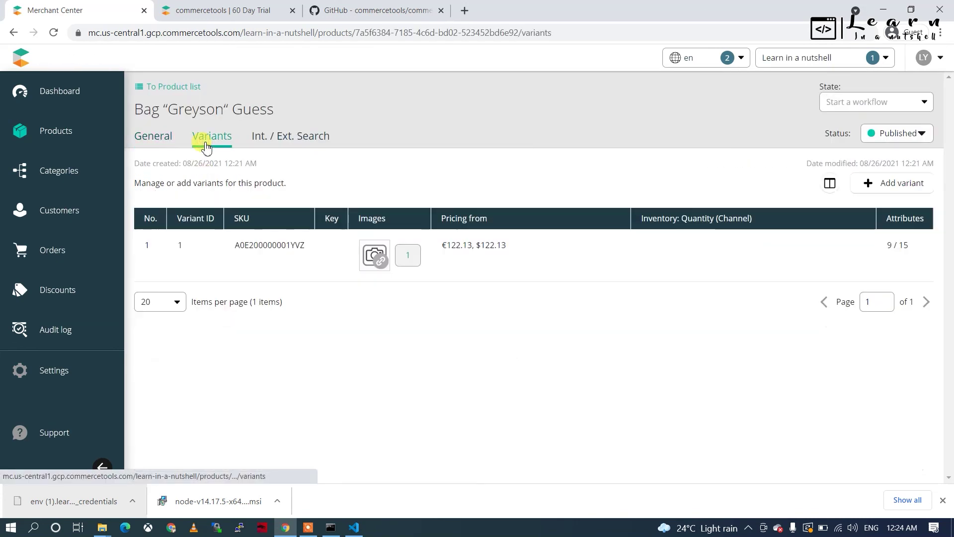
{"action": "left_click", "coordinate": [162, 138]}
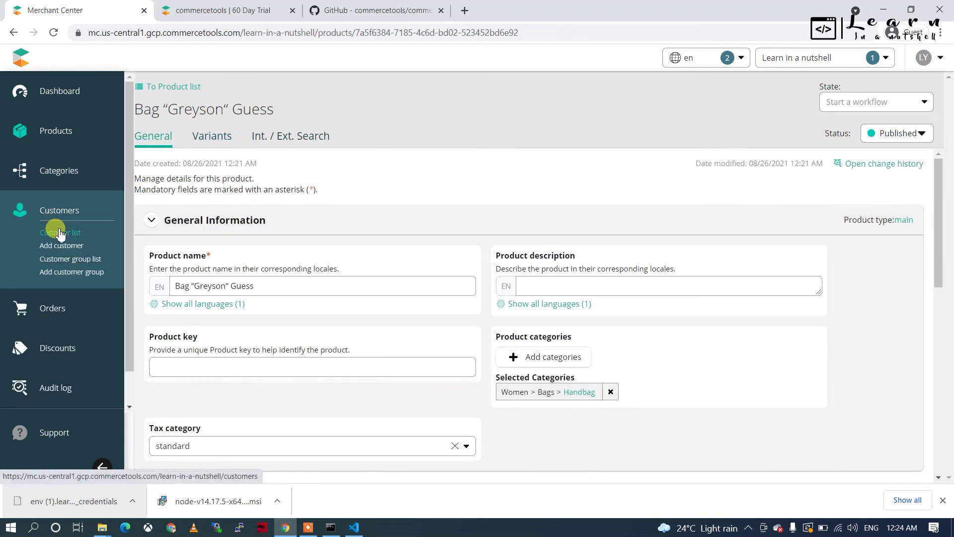
Step: Review the 4 imported customers, then open the Order list of 397 orders
{"action": "left_click", "coordinate": [58, 232]}
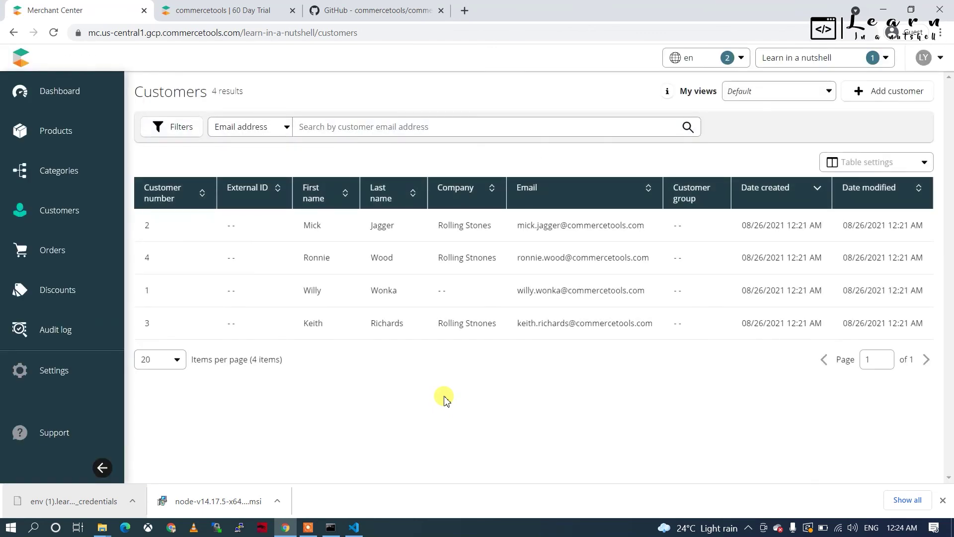
{"action": "mouse_move", "coordinate": [50, 248]}
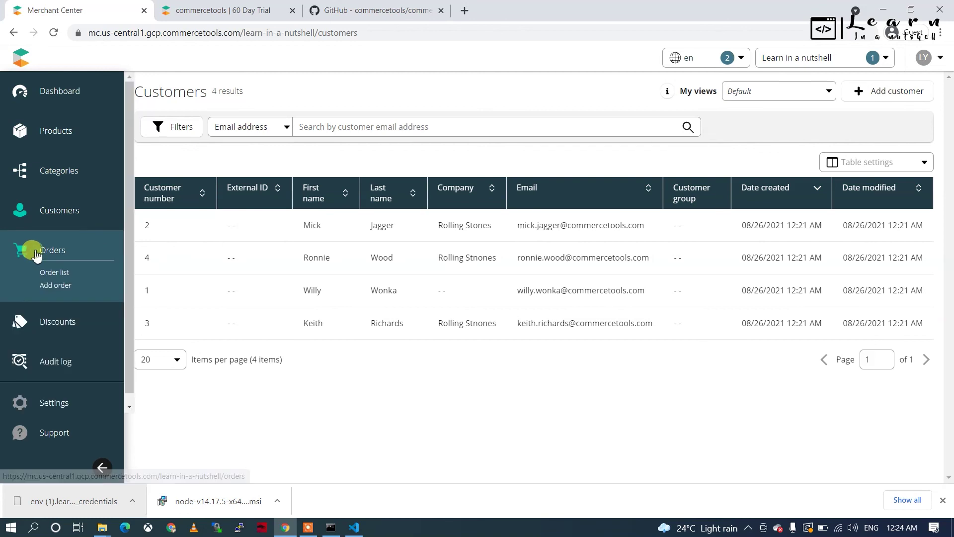
{"action": "left_click", "coordinate": [52, 274]}
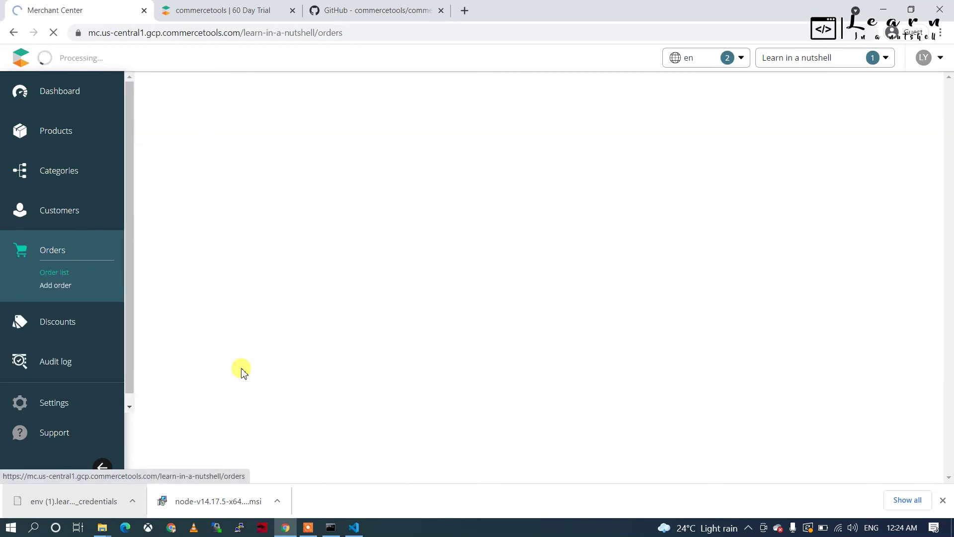